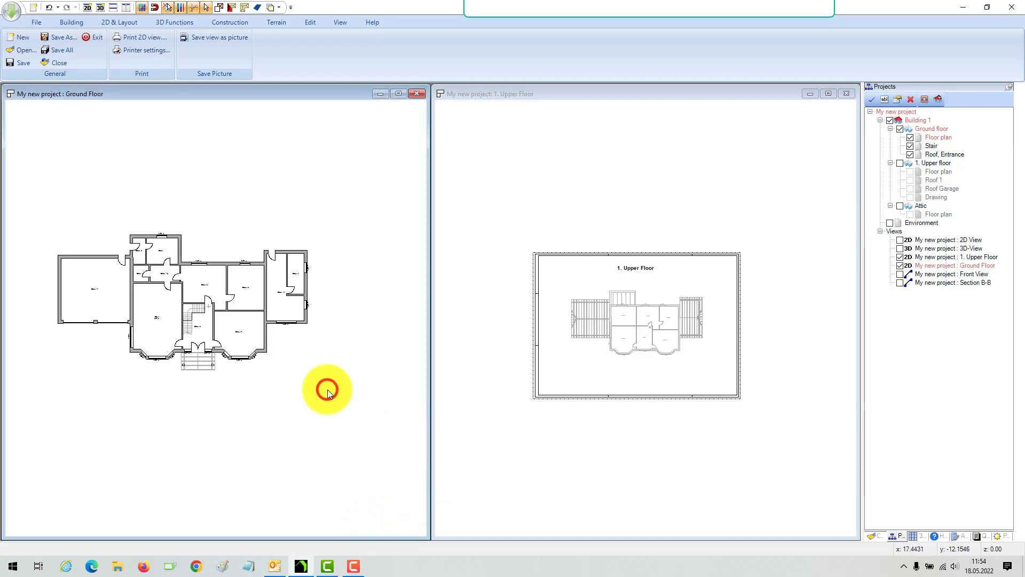
Maximize the Ground Floor plan window so it no longer sits beside the Upper Floor view
{"action": "left_click", "coordinate": [399, 93]}
{"action": "left_click", "coordinate": [450, 195]}
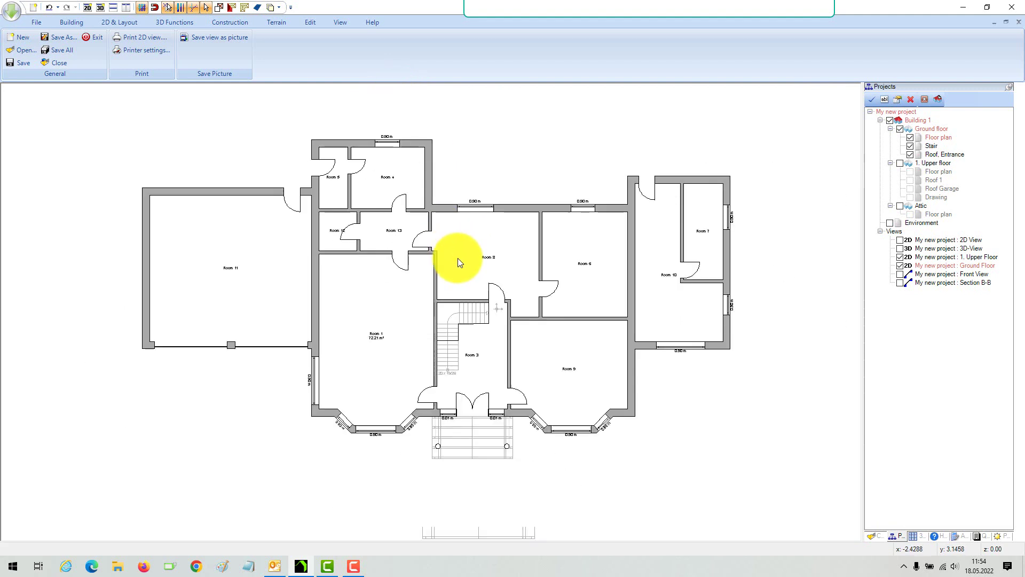
Change the Ground Floor view's scale from 1:50 to 1:100 in its Properties, then zoom out
{"action": "right_click", "coordinate": [525, 101]}
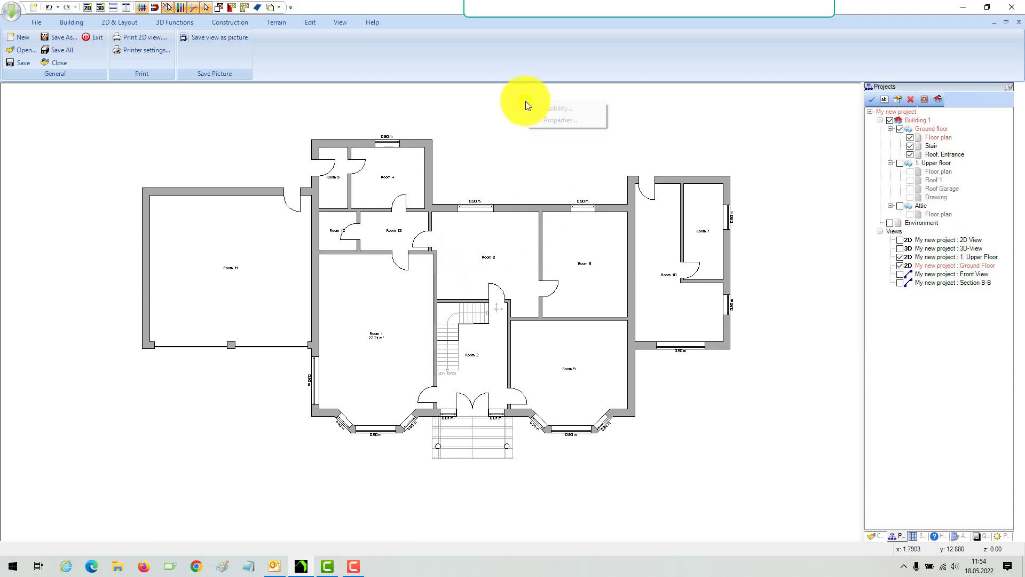
{"action": "left_click", "coordinate": [564, 119]}
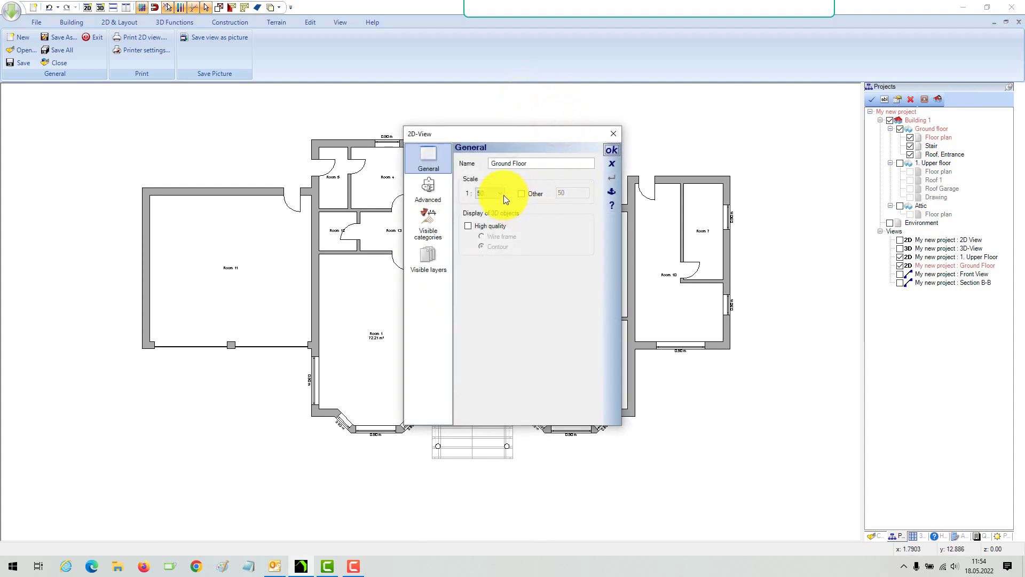
{"action": "left_click", "coordinate": [501, 192]}
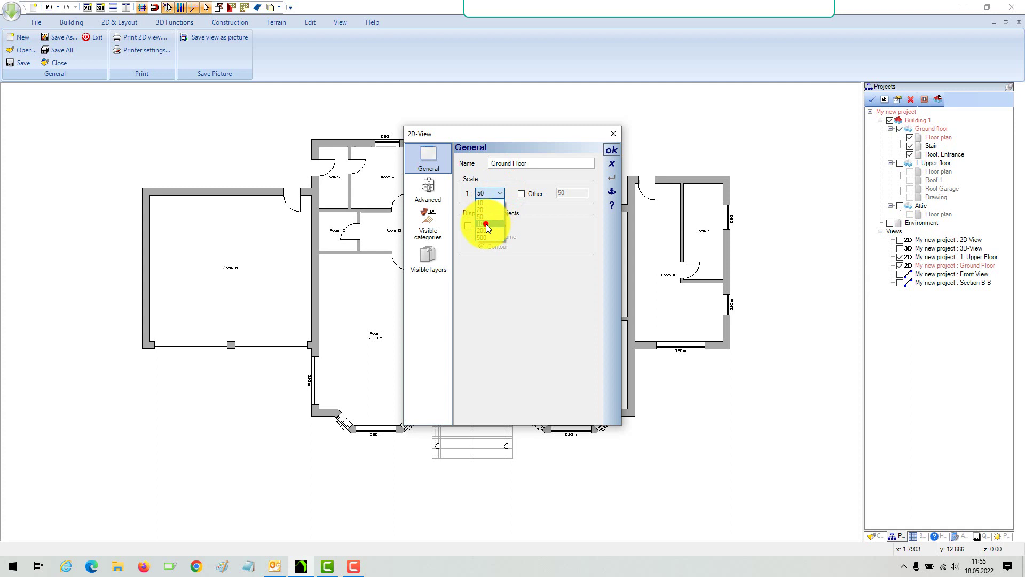
{"action": "left_click", "coordinate": [486, 224]}
{"action": "left_click", "coordinate": [611, 150]}
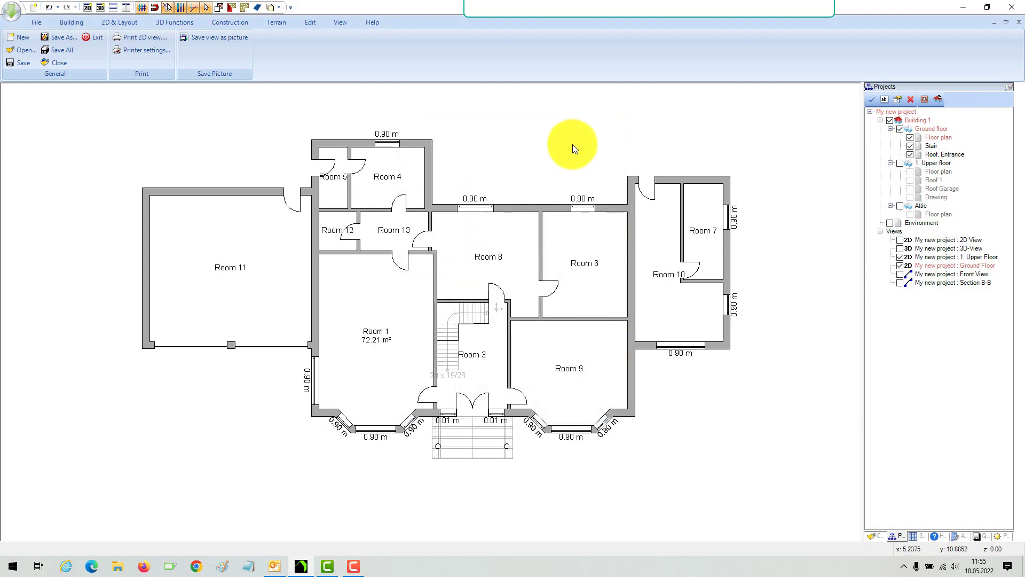
{"action": "scroll", "coordinate": [569, 178], "scroll_direction": "down", "scroll_amount": 3}
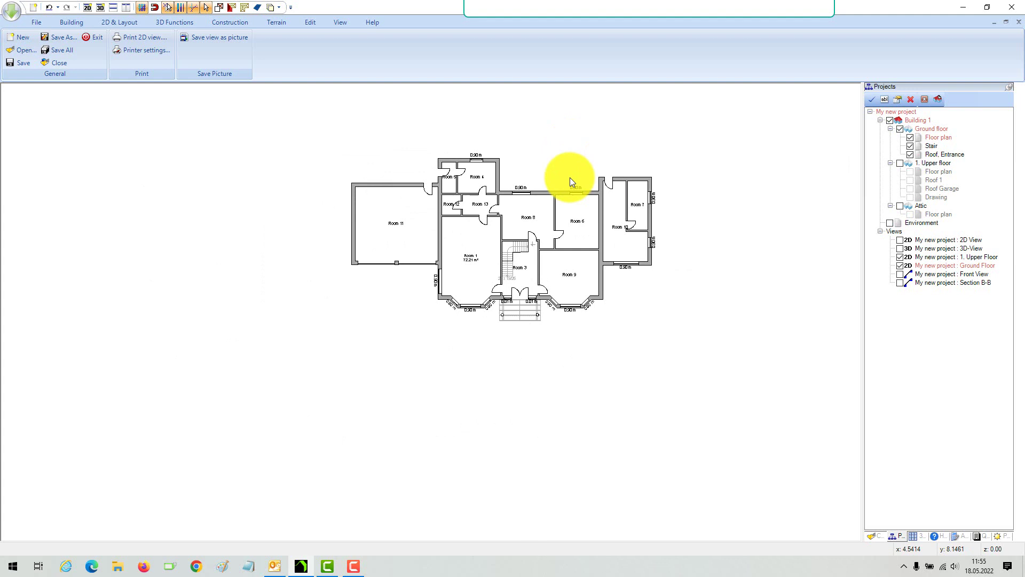
Create a new layer named '2D Layout' under Ground floor in the Projects tree
{"action": "left_click", "coordinate": [876, 534]}
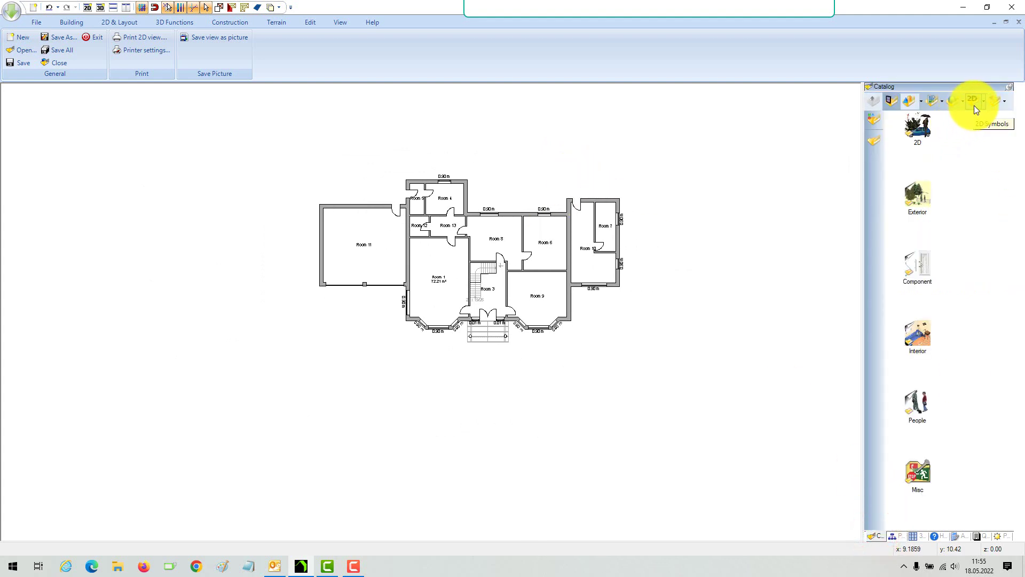
{"action": "left_click", "coordinate": [893, 535]}
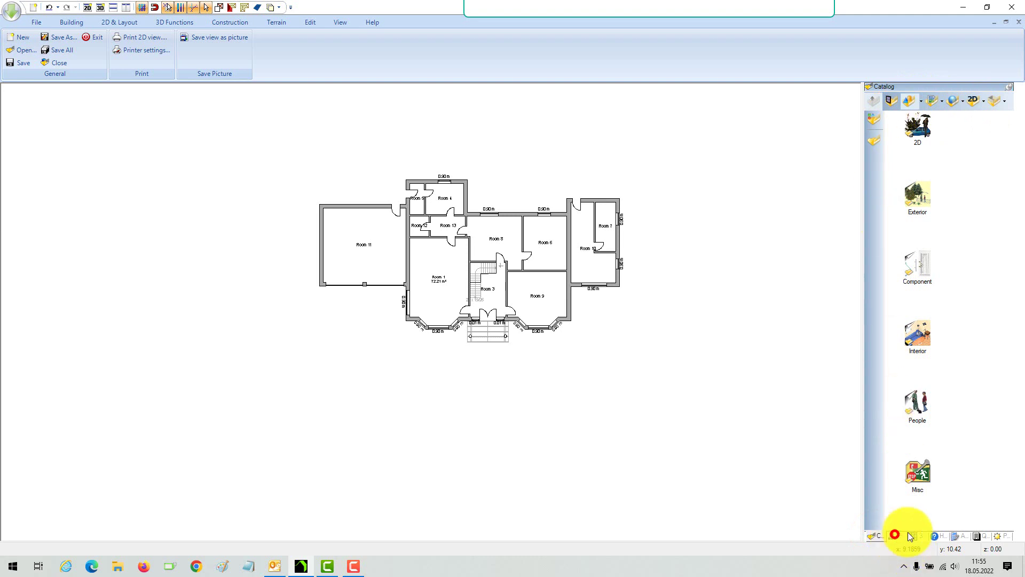
{"action": "right_click", "coordinate": [924, 129]}
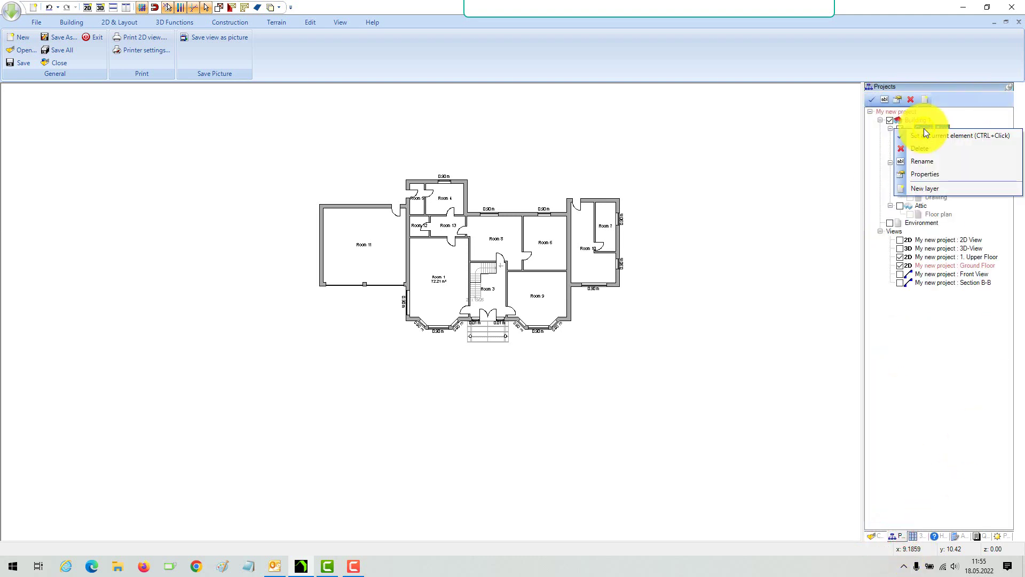
{"action": "left_click", "coordinate": [930, 188]}
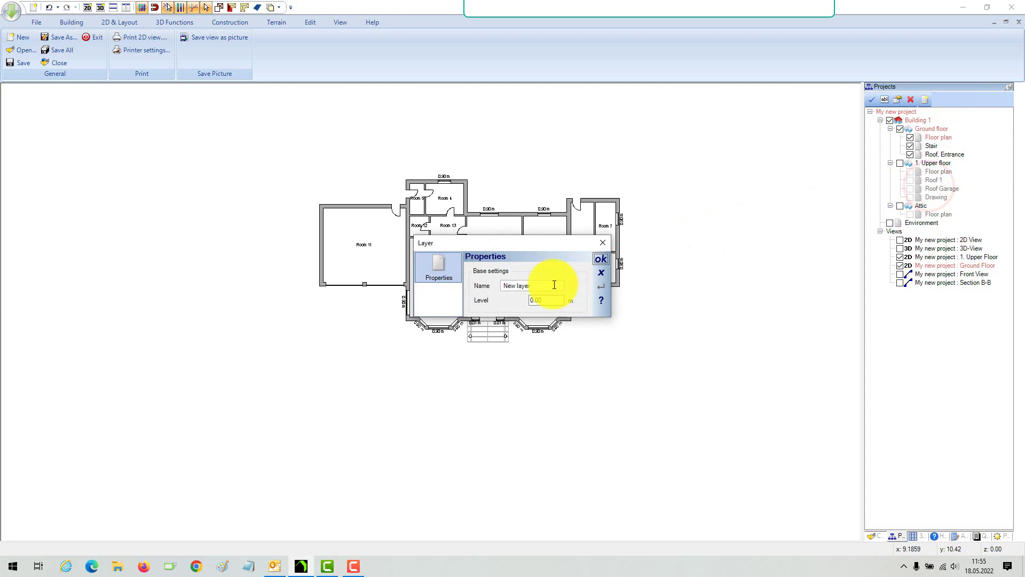
{"action": "left_click_drag", "start_coordinate": [537, 286], "coordinate": [471, 286]}
{"action": "type", "text": "2D"}
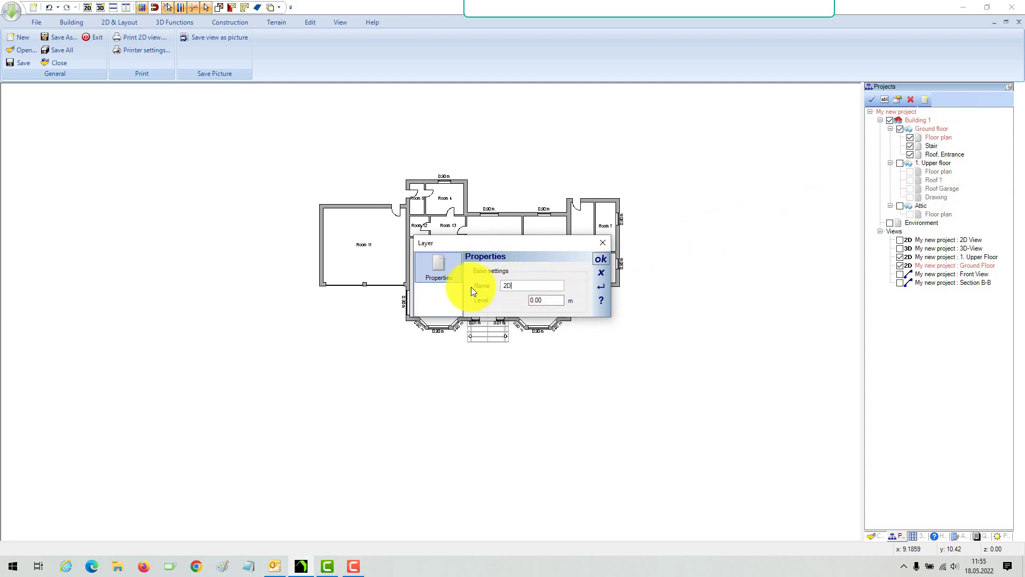
{"action": "type", "text": " LAyout"}
{"action": "key", "text": "BackSpace"}
{"action": "key", "text": "BackSpace"}
{"action": "key", "text": "BackSpace"}
{"action": "key", "text": "BackSpace"}
{"action": "key", "text": "BackSpace"}
{"action": "type", "text": "ayout"}
{"action": "left_click", "coordinate": [600, 258]}
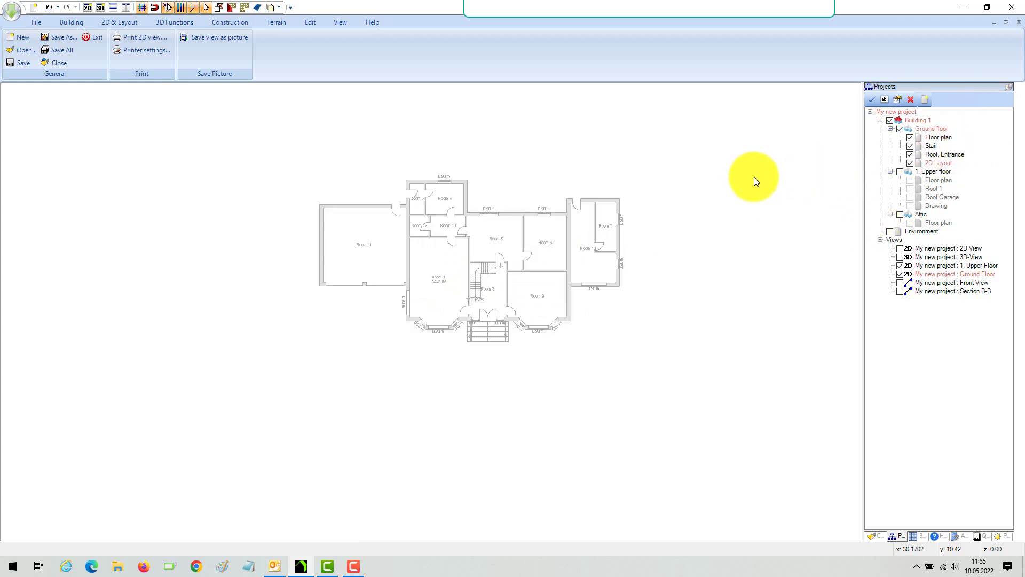
Open the catalog's 2D Sheet frame collection, cancelling a mistakenly picked DIN A3 1:100 frame
{"action": "left_click", "coordinate": [878, 536]}
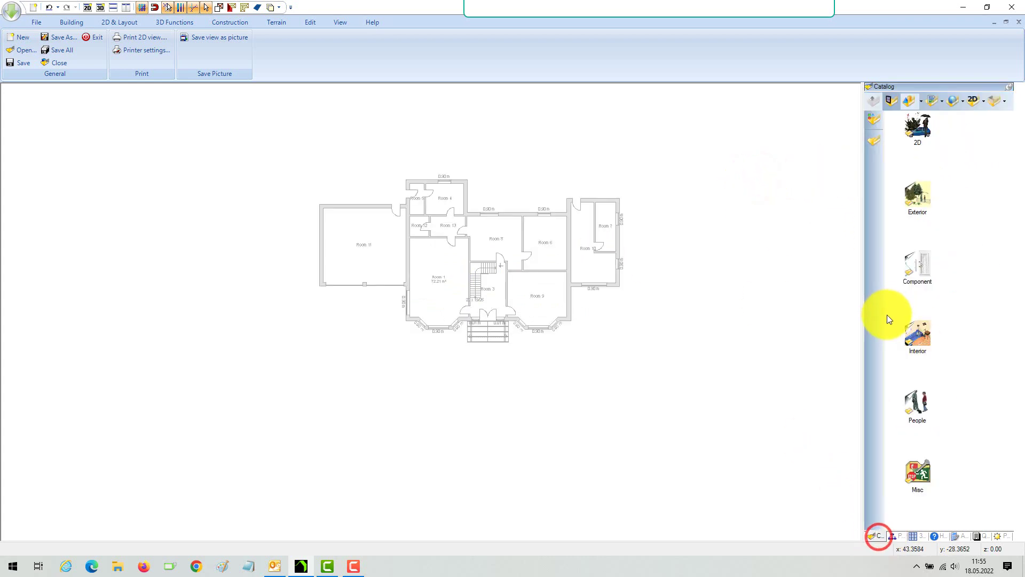
{"action": "left_click", "coordinate": [972, 100]}
{"action": "scroll", "coordinate": [941, 349], "scroll_direction": "down", "scroll_amount": 3}
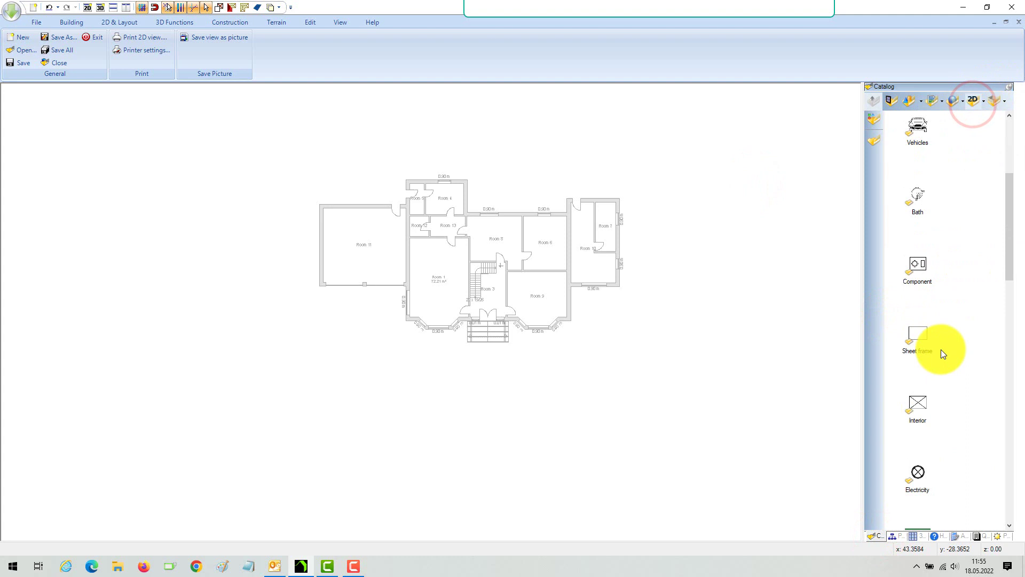
{"action": "scroll", "coordinate": [948, 348], "scroll_direction": "down", "scroll_amount": 3}
{"action": "double_click", "coordinate": [925, 235]}
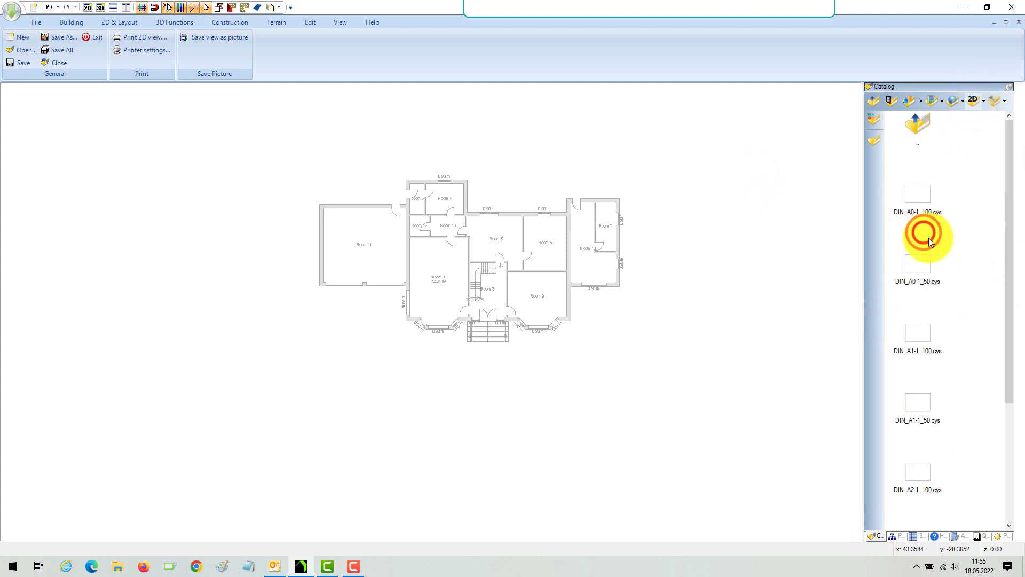
{"action": "scroll", "coordinate": [986, 386], "scroll_direction": "down", "scroll_amount": 3}
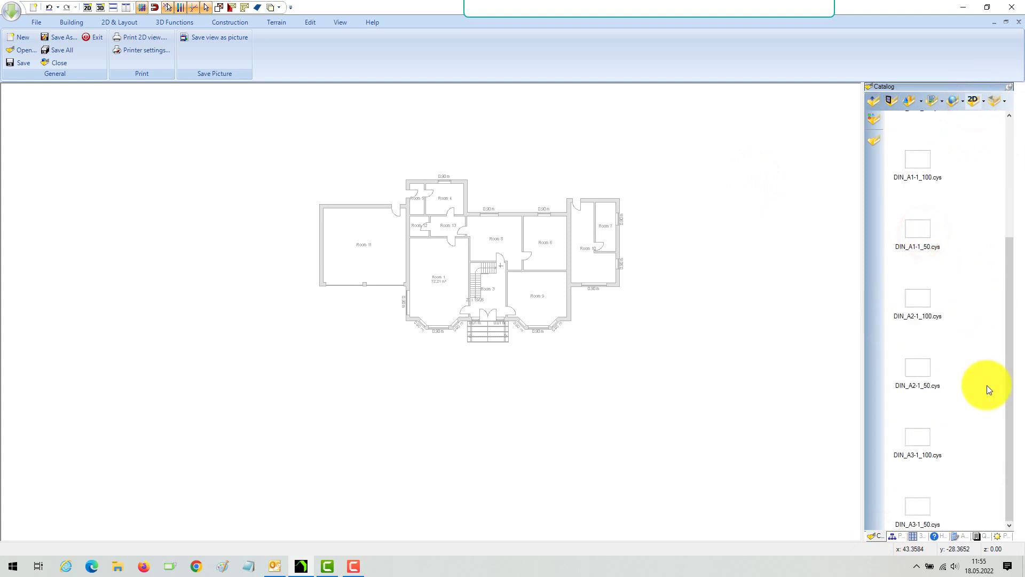
{"action": "left_click", "coordinate": [920, 444]}
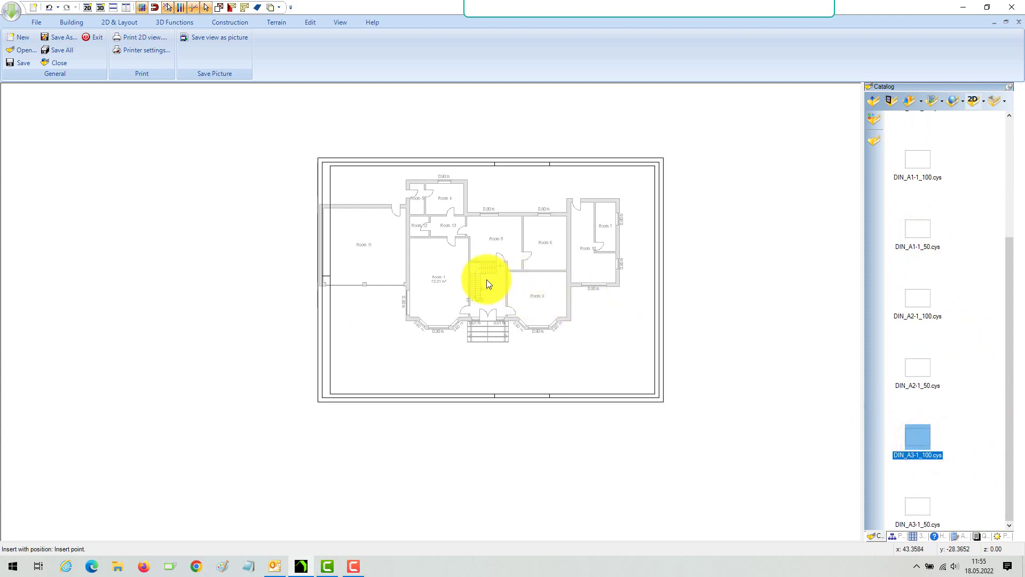
{"action": "right_click", "coordinate": [473, 265]}
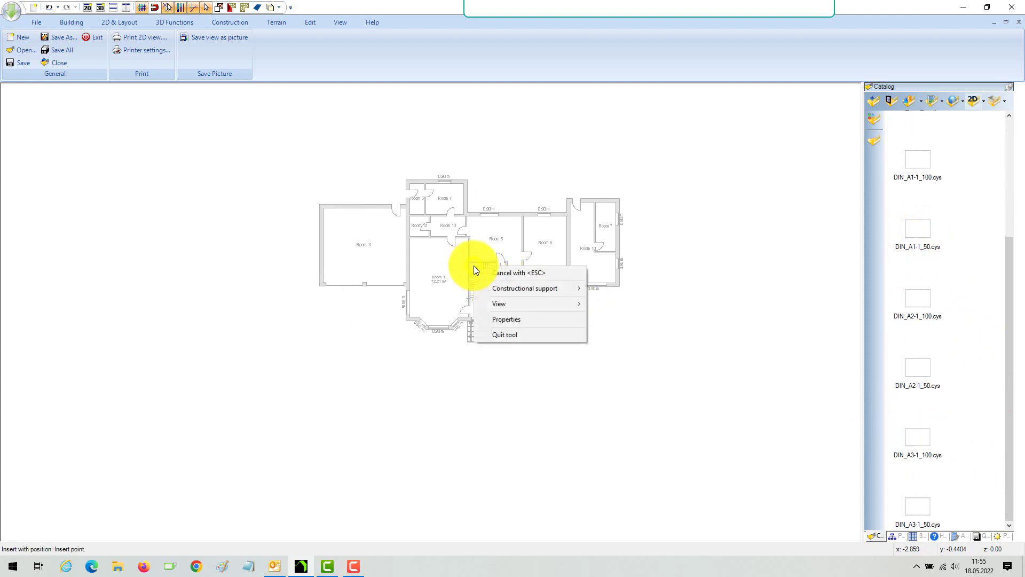
{"action": "left_click", "coordinate": [502, 334]}
Place the DIN_A2-1_100.cys sheet frame around the floor plan and quit the tool
{"action": "left_click", "coordinate": [681, 414]}
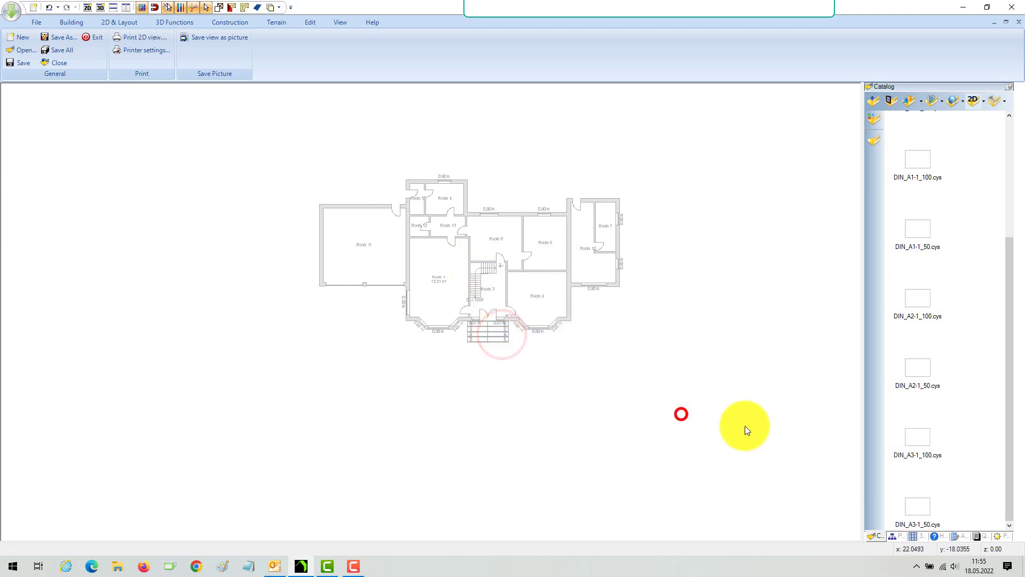
{"action": "left_click", "coordinate": [923, 303]}
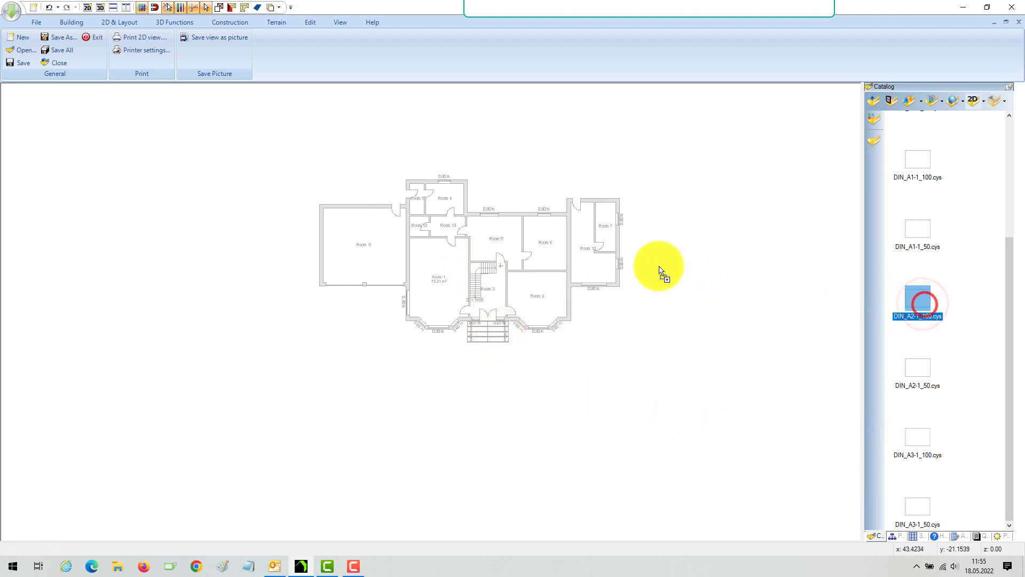
{"action": "left_click", "coordinate": [483, 261]}
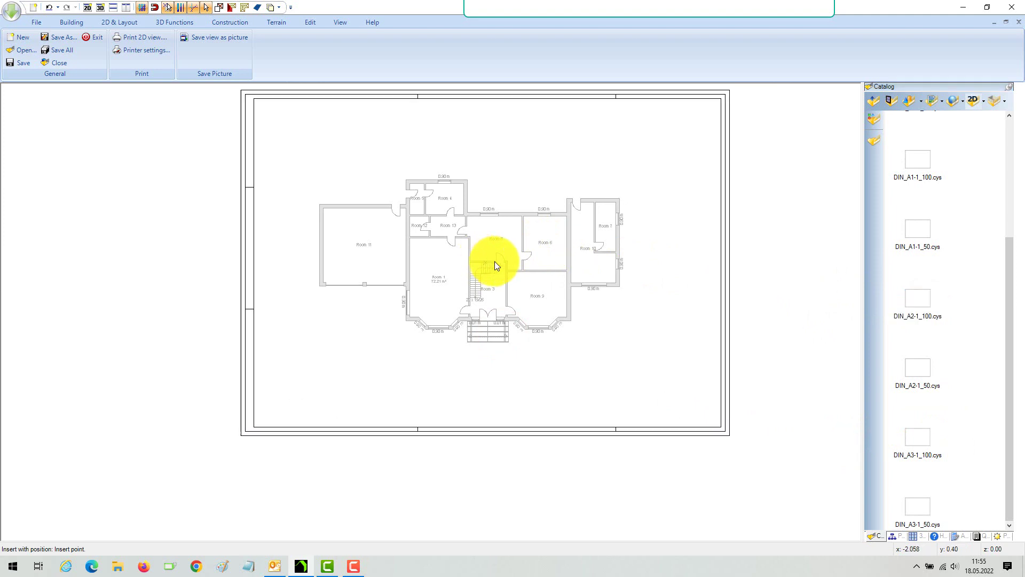
{"action": "left_click", "coordinate": [490, 263]}
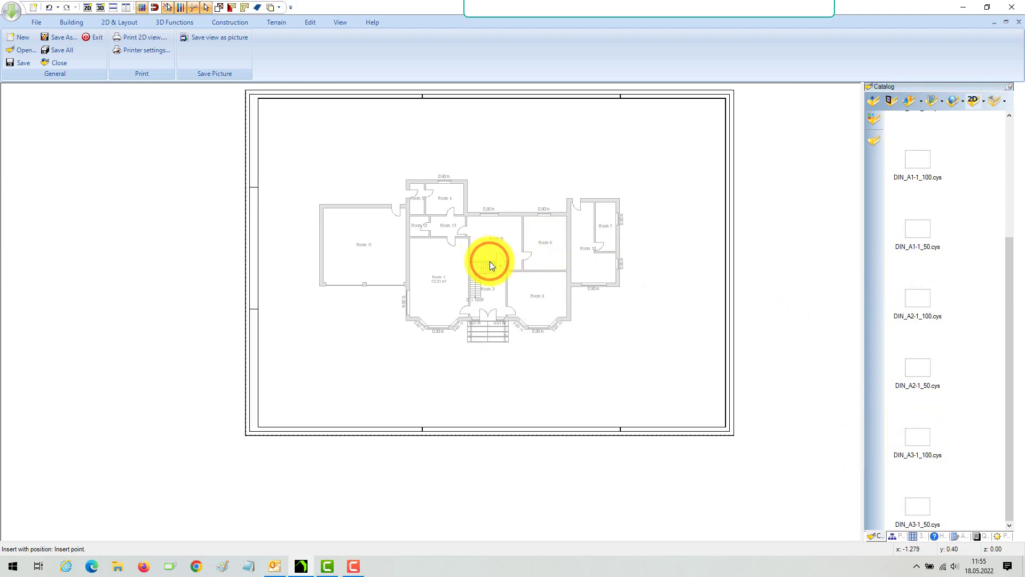
{"action": "right_click", "coordinate": [490, 263]}
{"action": "left_click", "coordinate": [521, 331]}
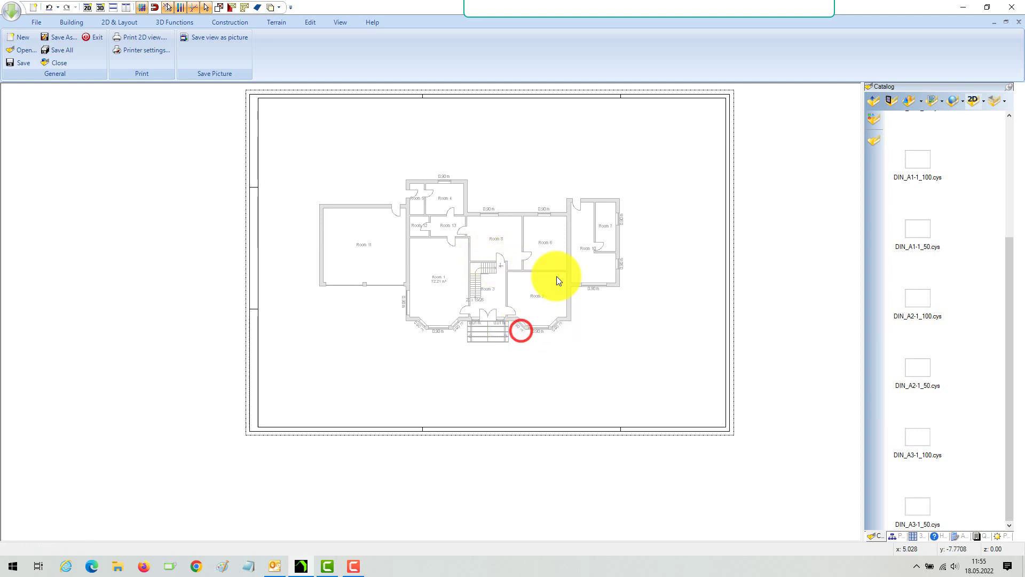
{"action": "scroll", "coordinate": [524, 226], "scroll_direction": "up", "scroll_amount": 2}
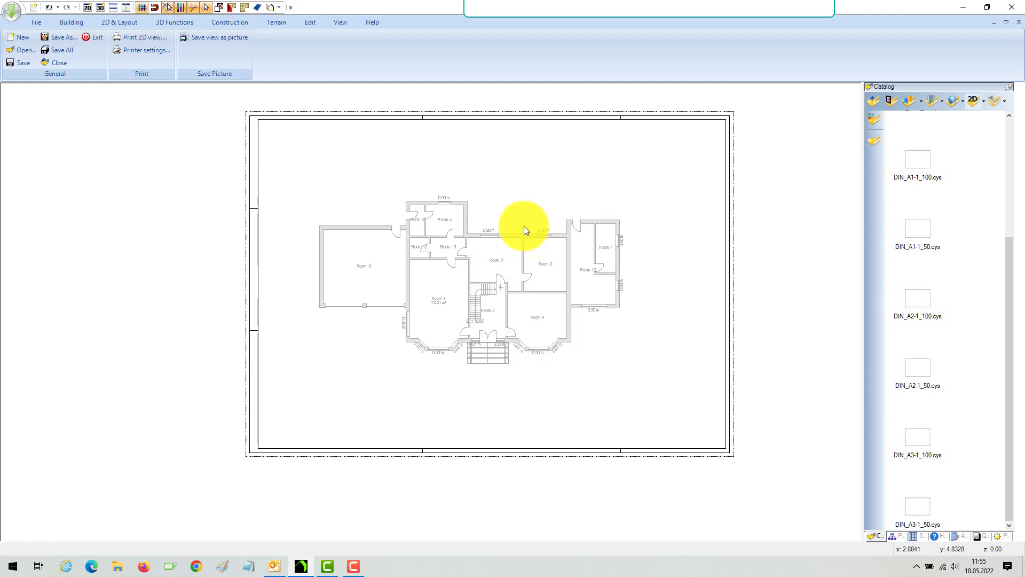
Start a text near the sheet's top and insert the 'View, Name' autotext
{"action": "left_click", "coordinate": [113, 23]}
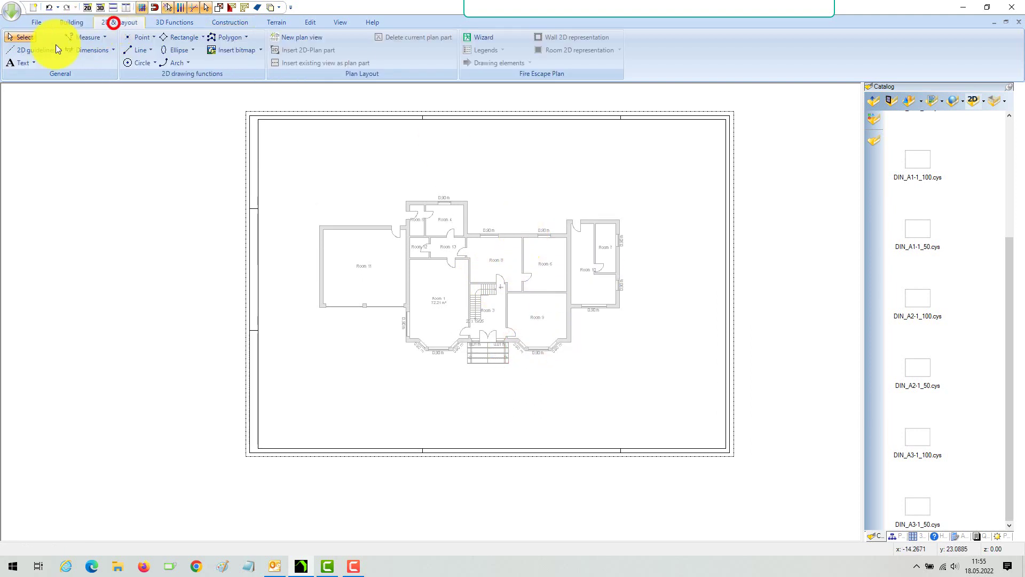
{"action": "left_click", "coordinate": [33, 62]}
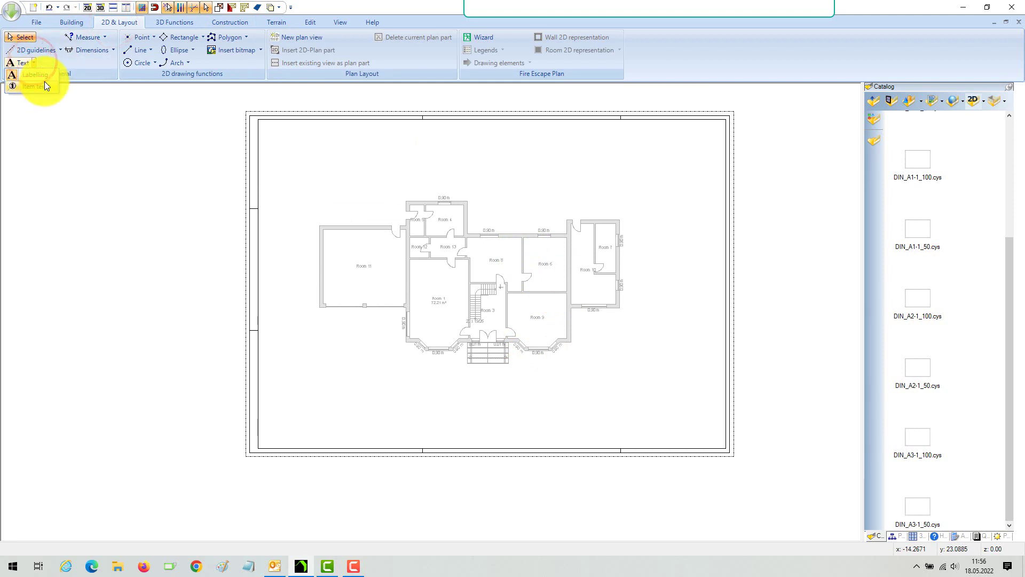
{"action": "left_click", "coordinate": [44, 84]}
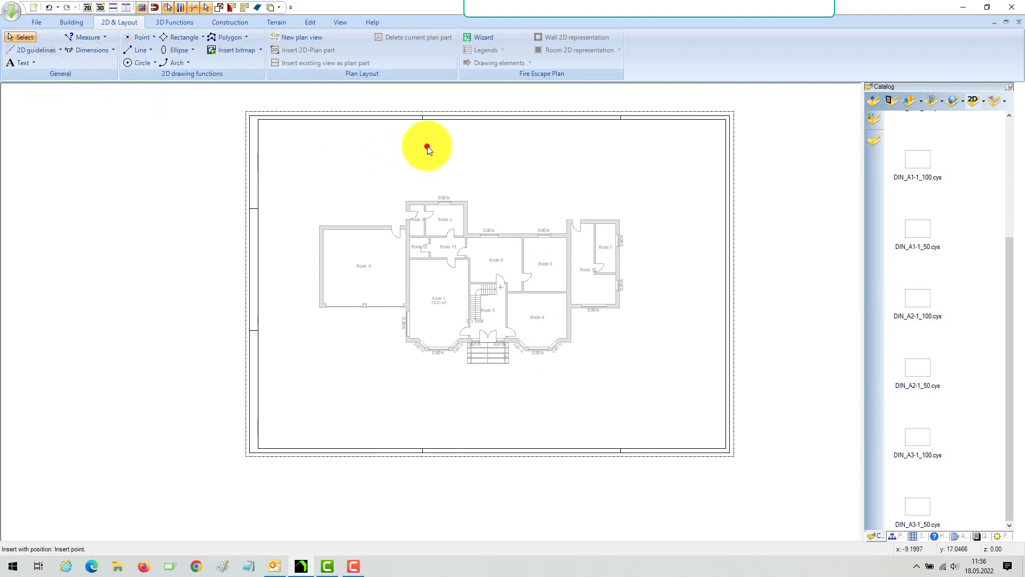
{"action": "left_click", "coordinate": [428, 146]}
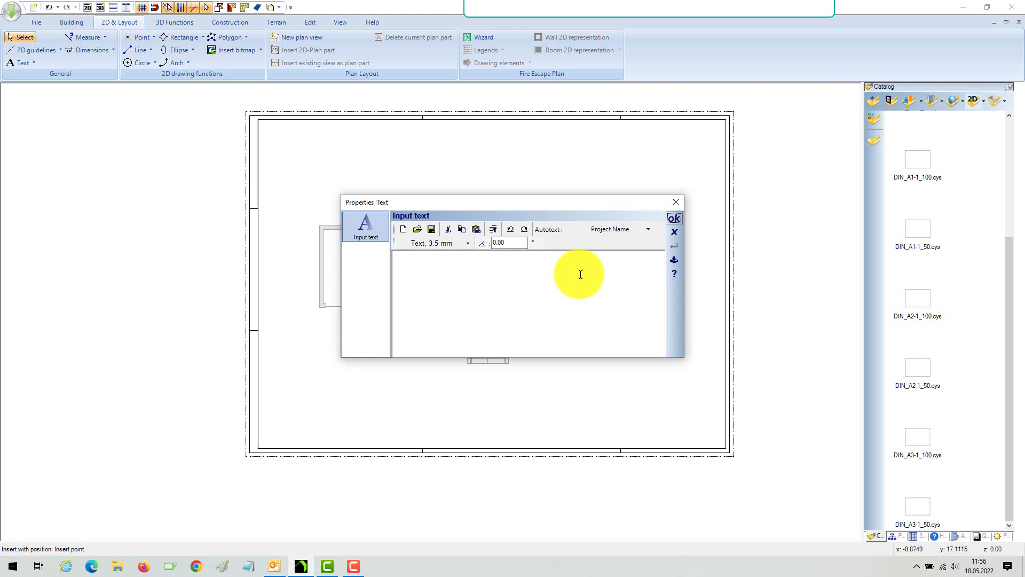
{"action": "left_click", "coordinate": [433, 277]}
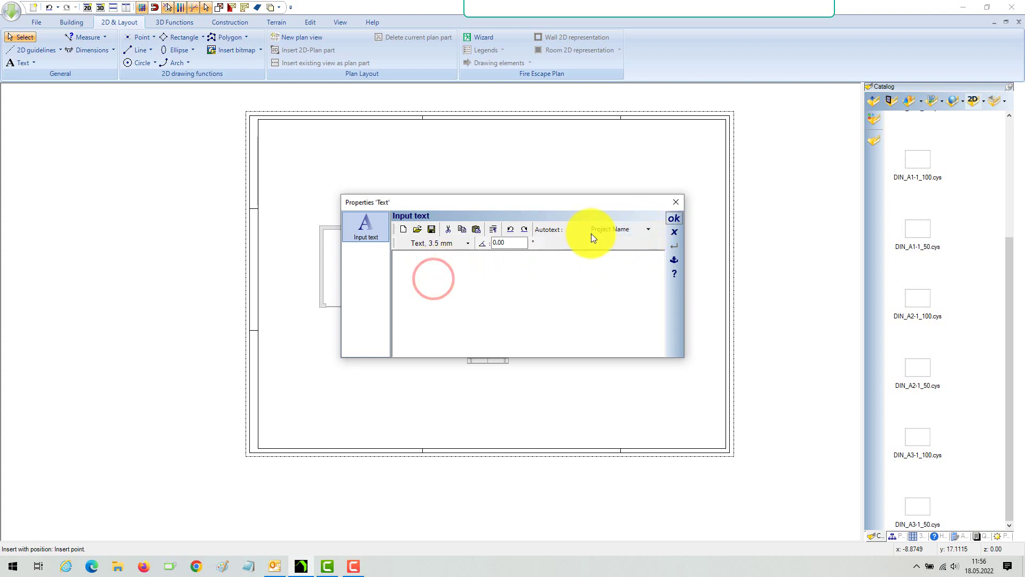
{"action": "left_click", "coordinate": [648, 228]}
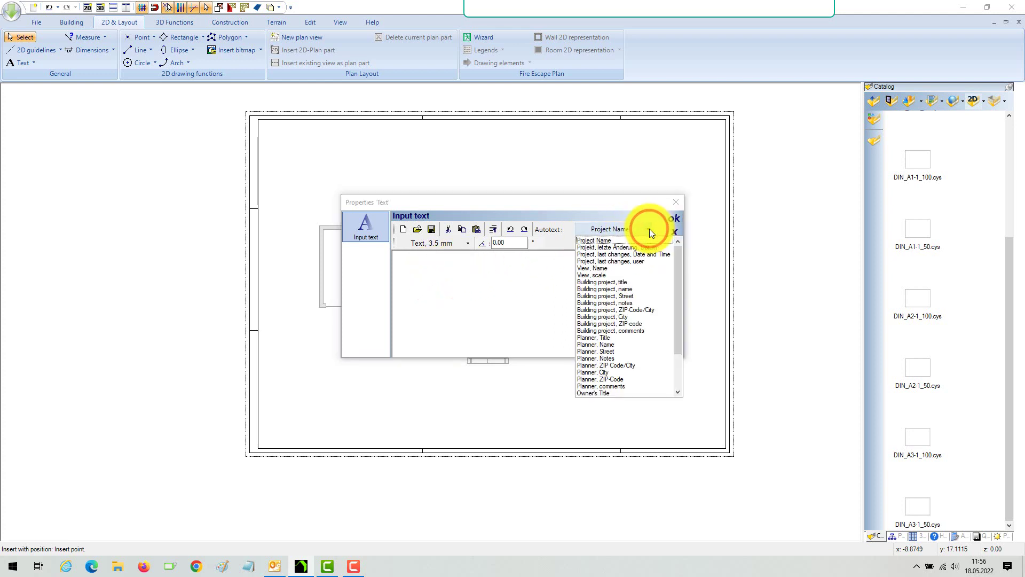
{"action": "left_click", "coordinate": [596, 269]}
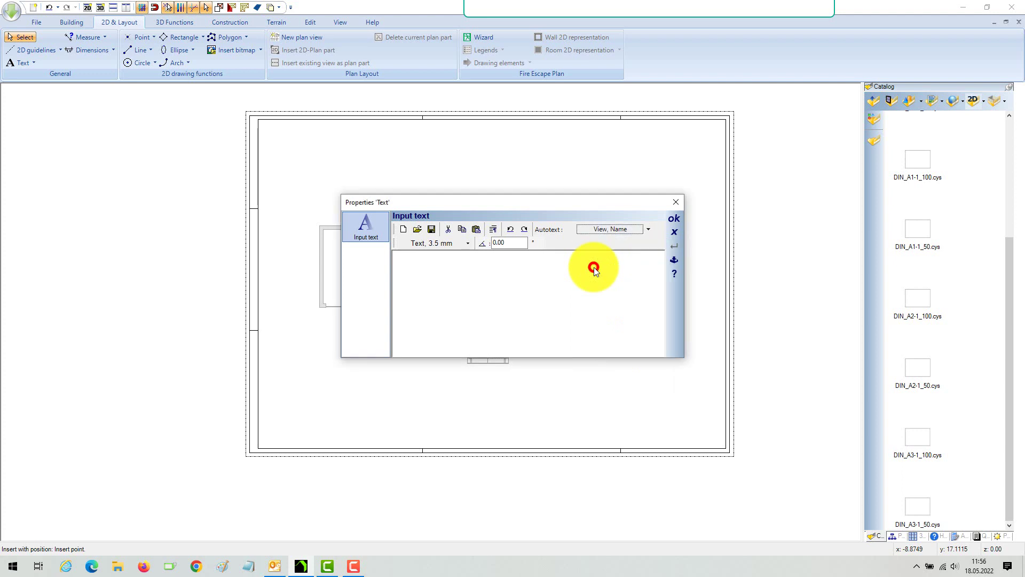
{"action": "left_click", "coordinate": [616, 228]}
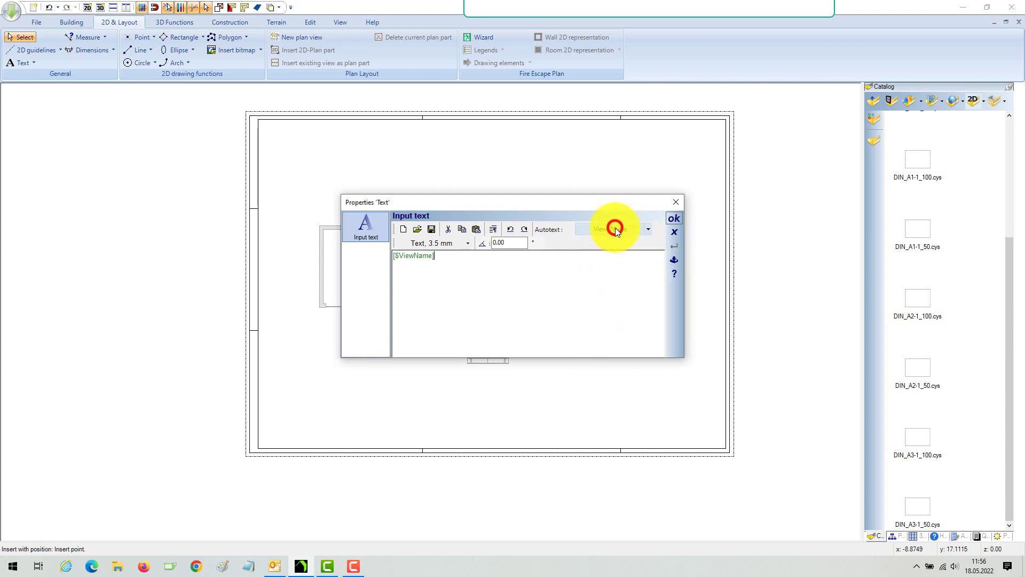
Set the heading's font size to 1.5 m linked to scale and confirm the text
{"action": "left_click", "coordinate": [469, 242]}
{"action": "left_click", "coordinate": [406, 325]}
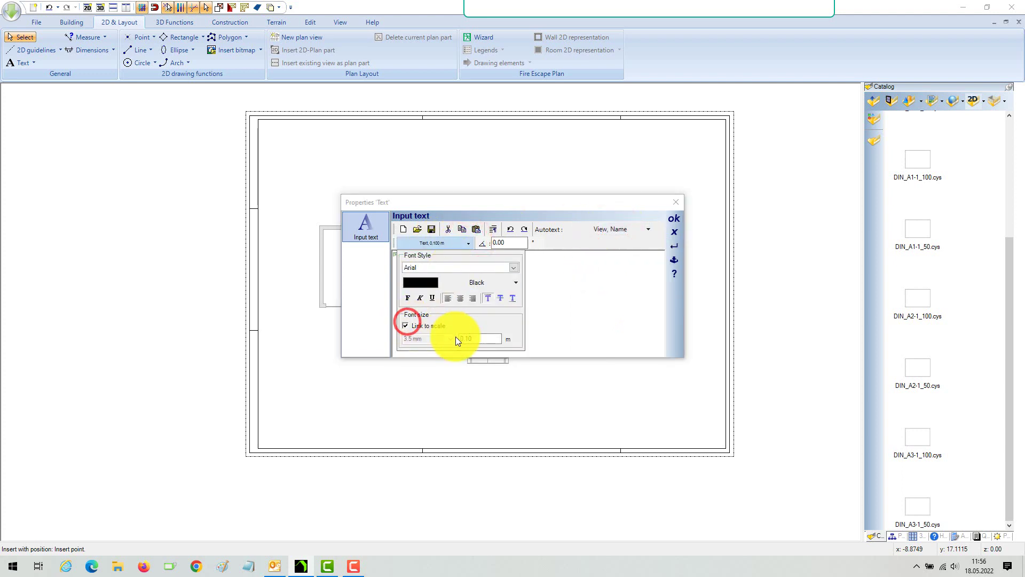
{"action": "left_click", "coordinate": [481, 339]}
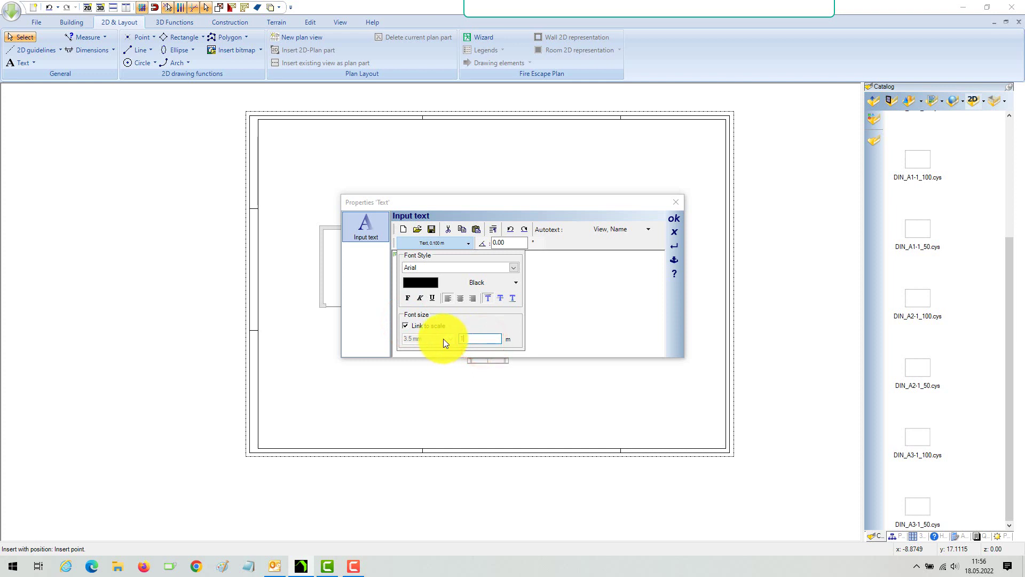
{"action": "type", "text": "1,5"}
{"action": "left_click", "coordinate": [412, 298]}
{"action": "left_click", "coordinate": [597, 291]}
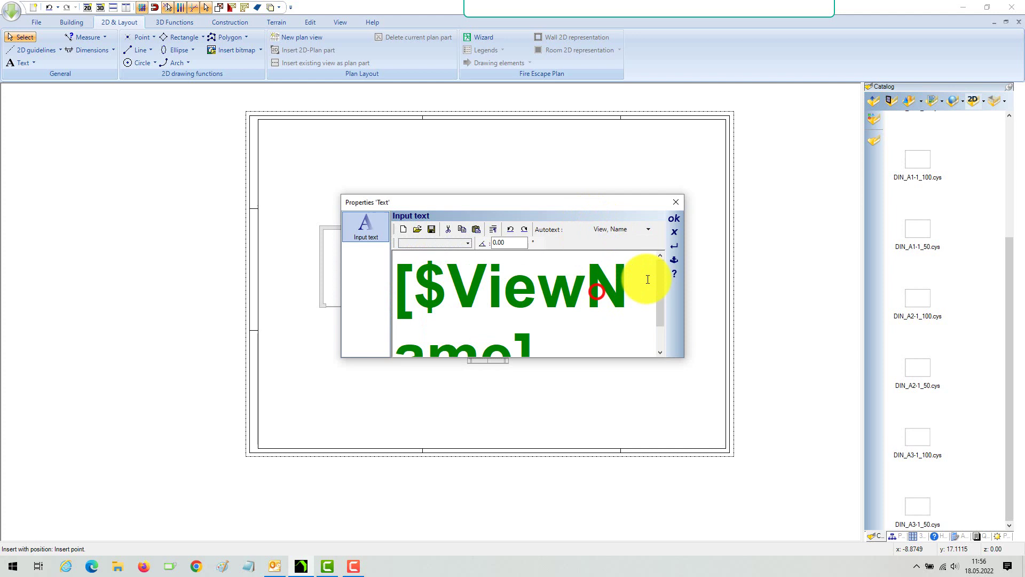
{"action": "left_click", "coordinate": [674, 217]}
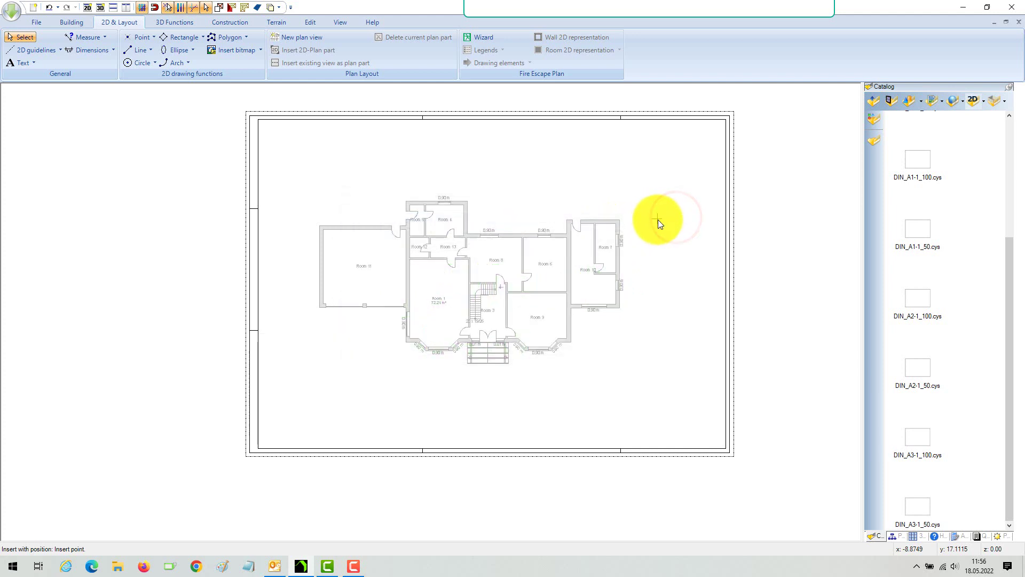
Insert the Ground Floor heading and move it by reference point to the sheet's top centre
{"action": "left_click", "coordinate": [428, 145]}
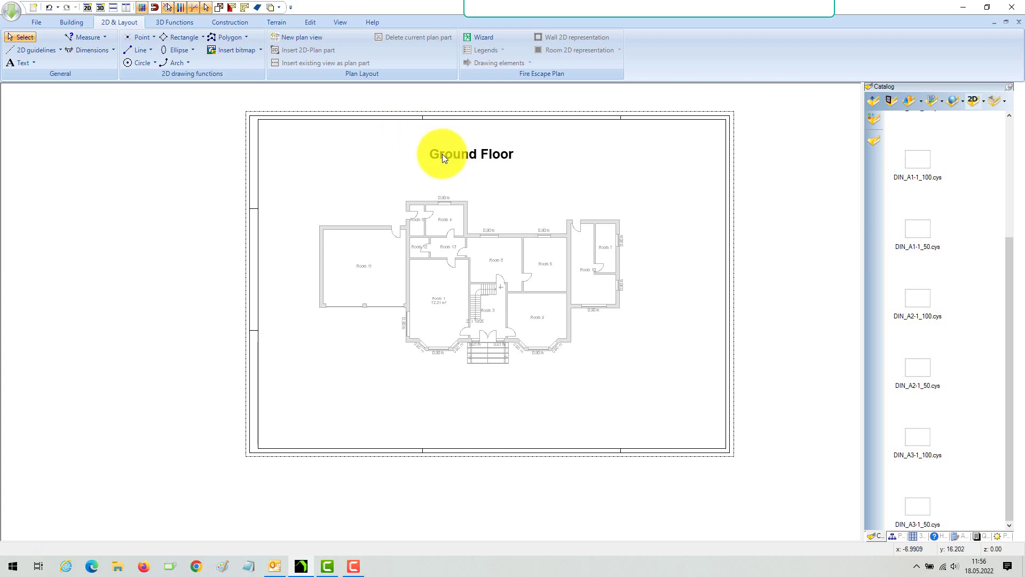
{"action": "left_click", "coordinate": [442, 153]}
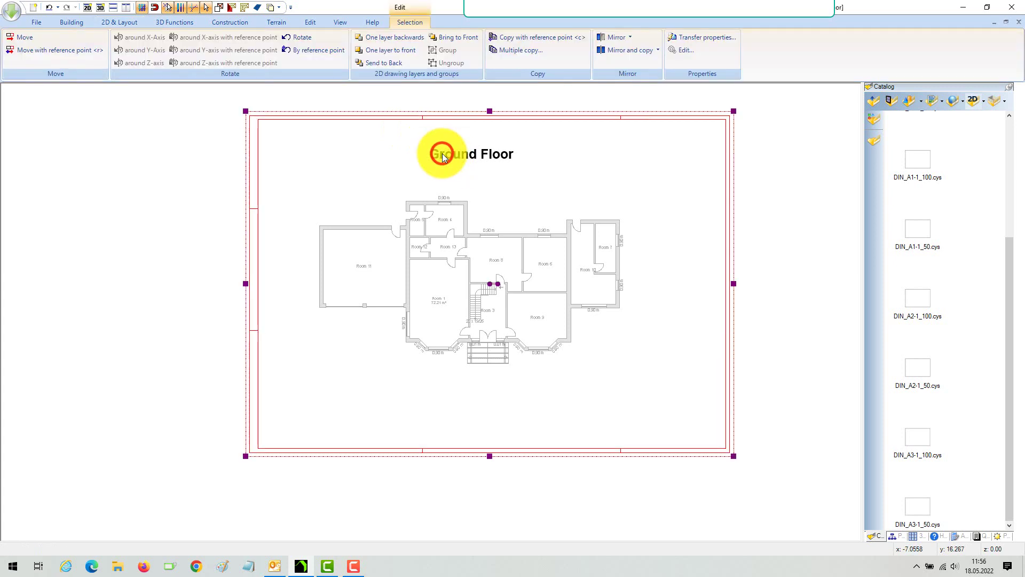
{"action": "left_click", "coordinate": [442, 153]}
{"action": "left_click", "coordinate": [83, 50]}
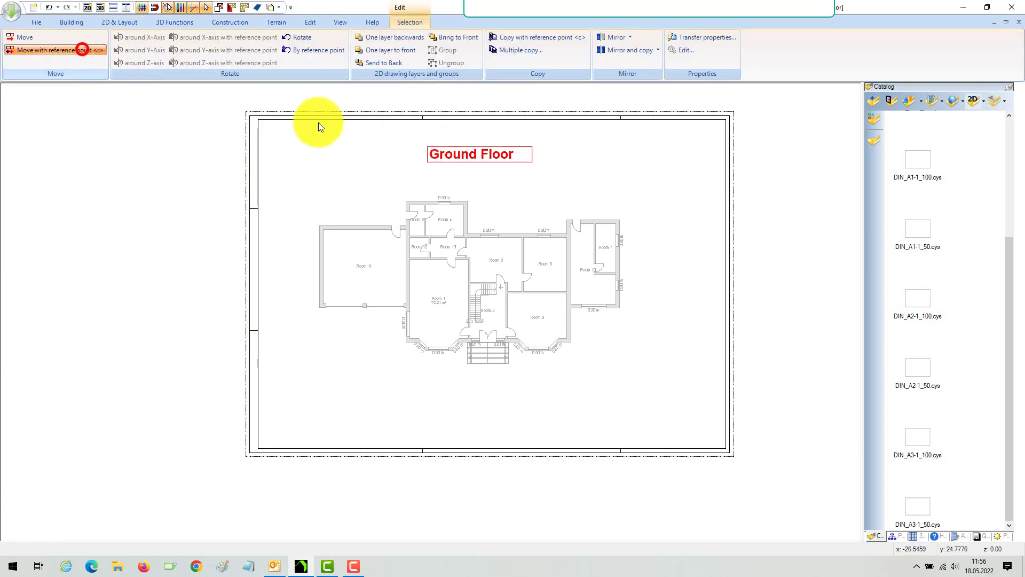
{"action": "left_click", "coordinate": [423, 150]}
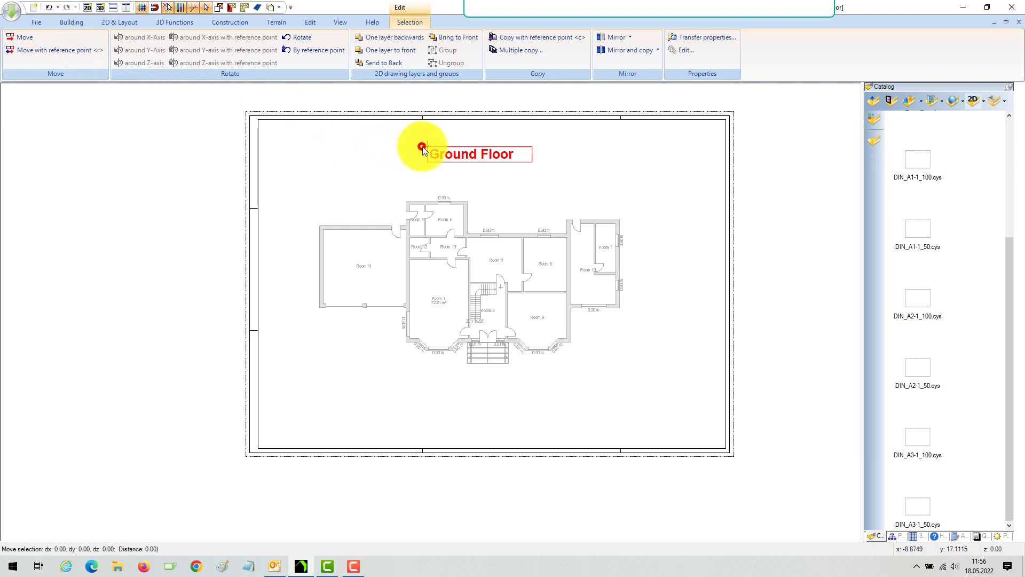
{"action": "left_click", "coordinate": [441, 139]}
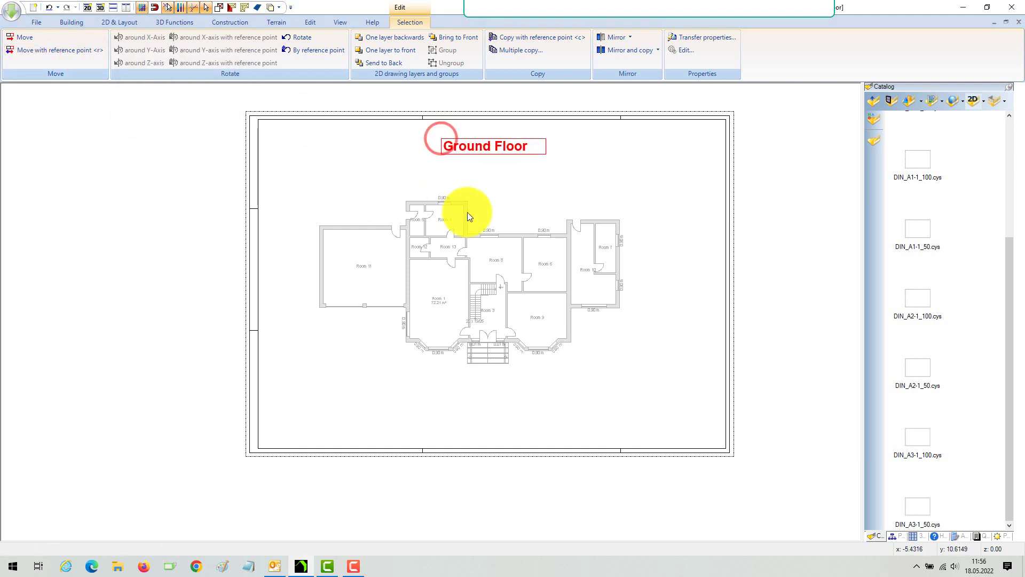
{"action": "right_click", "coordinate": [478, 217]}
{"action": "key", "text": "Escape"}
{"action": "left_click", "coordinate": [478, 216]}
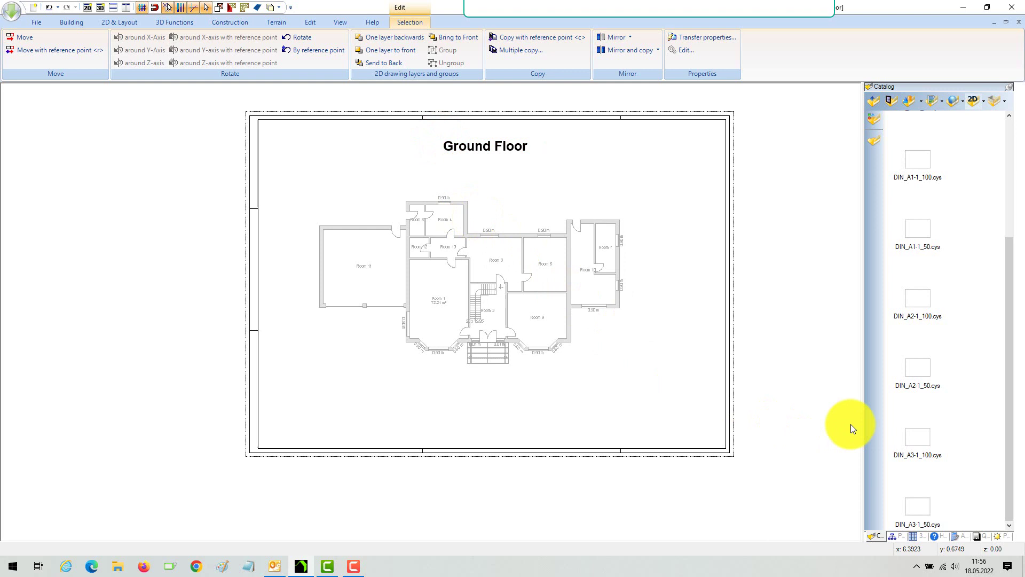
Open the catalog's Title block folder, preview TitlePanel_106, and scroll back to Title_Block_EN_2
{"action": "left_click", "coordinate": [874, 99]}
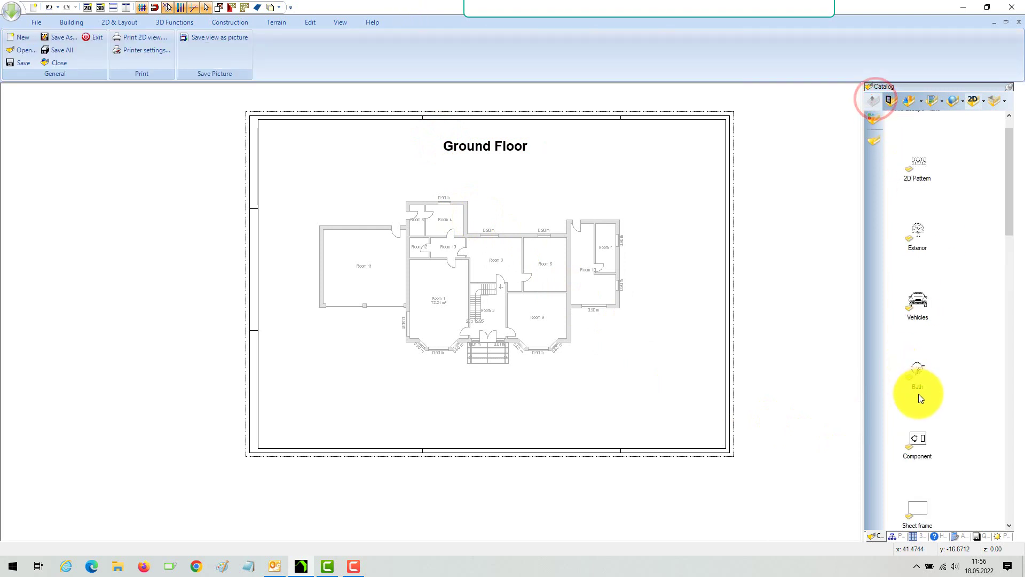
{"action": "scroll", "coordinate": [926, 402], "scroll_direction": "down", "scroll_amount": 5}
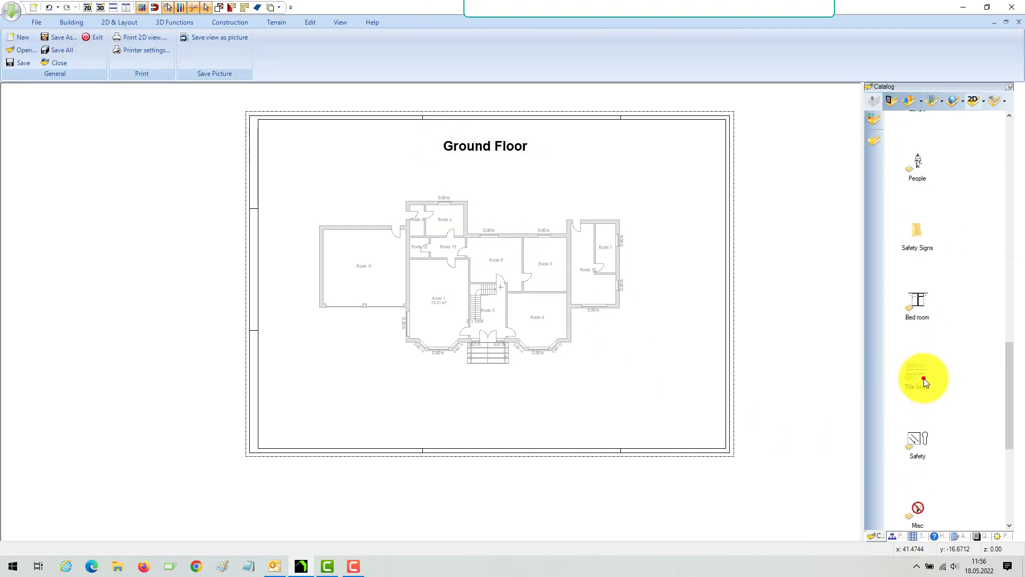
{"action": "double_click", "coordinate": [924, 378]}
{"action": "scroll", "coordinate": [940, 375], "scroll_direction": "down", "scroll_amount": 6}
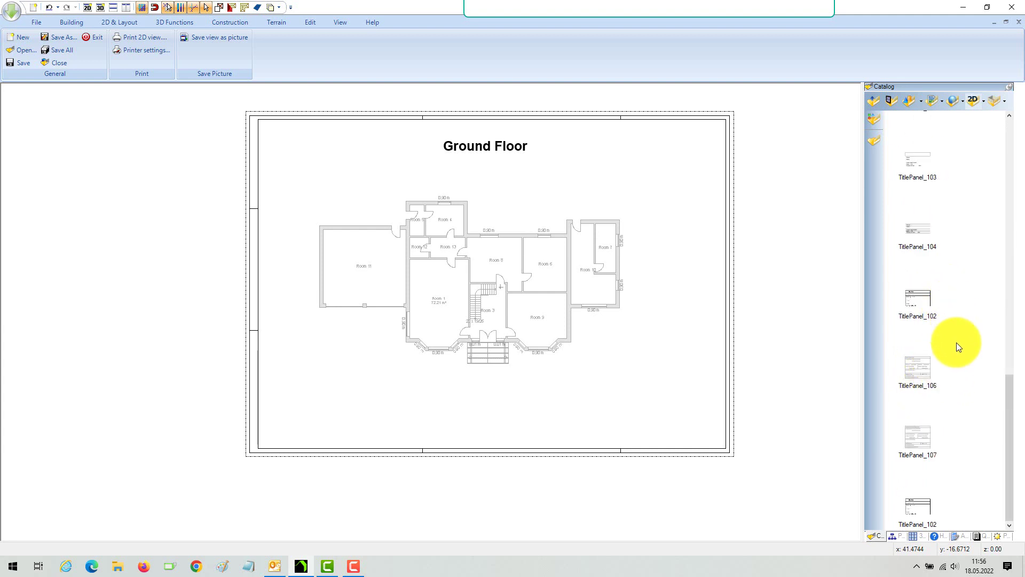
{"action": "double_click", "coordinate": [921, 368]}
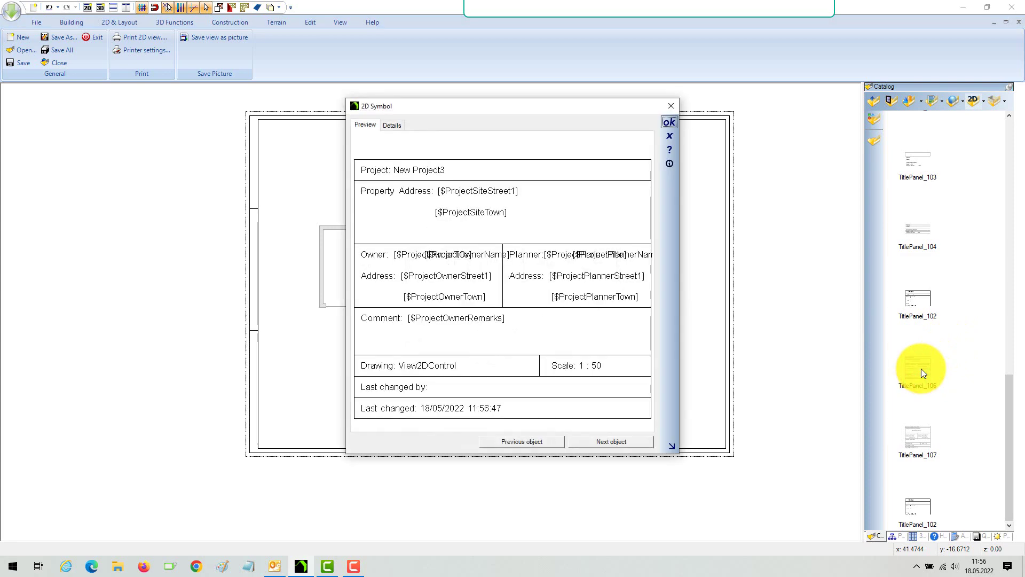
{"action": "left_click", "coordinate": [670, 137]}
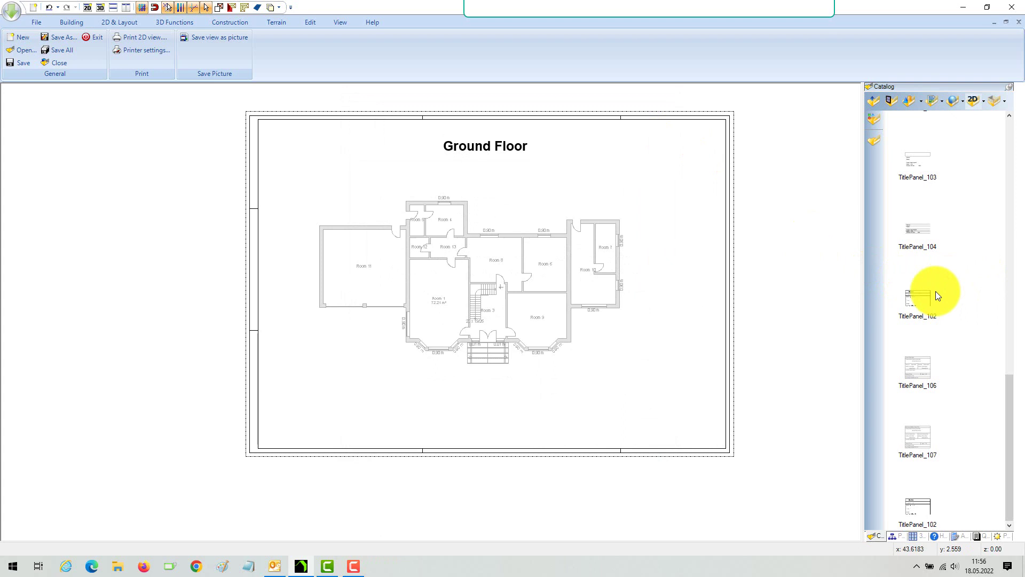
{"action": "scroll", "coordinate": [931, 316], "scroll_direction": "up", "scroll_amount": 3}
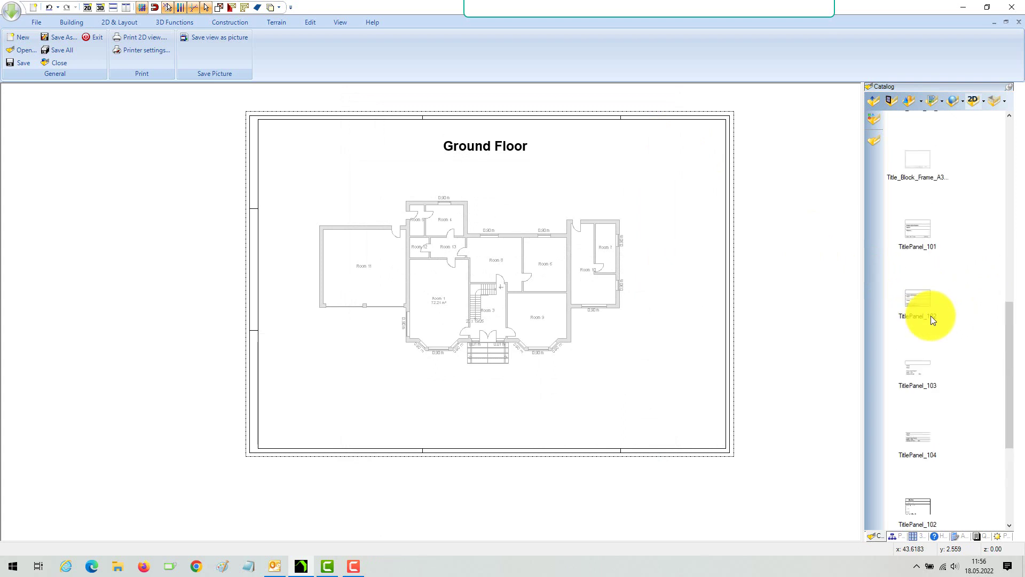
{"action": "scroll", "coordinate": [930, 316], "scroll_direction": "up", "scroll_amount": 3}
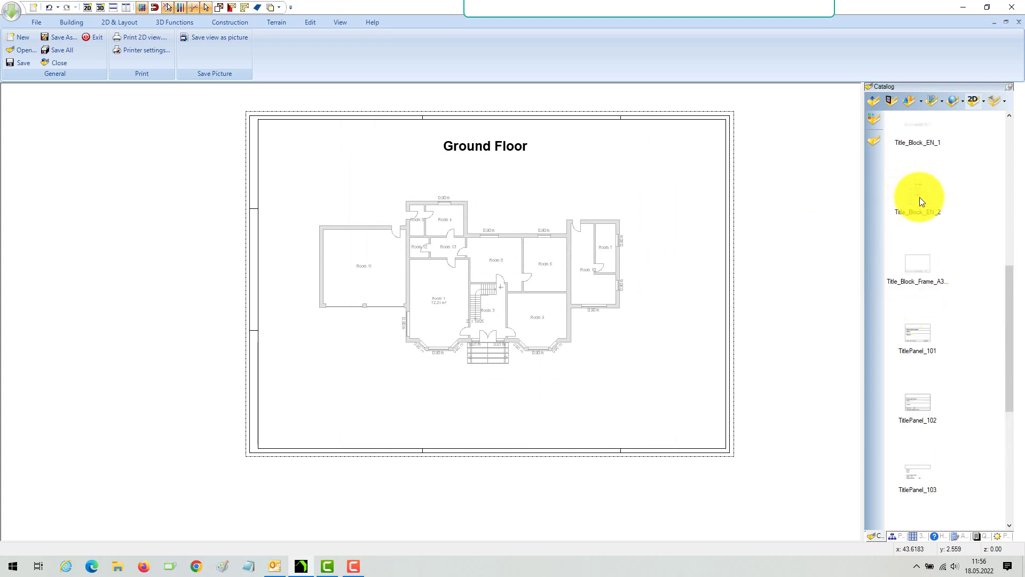
Drag Title_Block_EN_2 into the sheet's bottom-right corner and check its 2D symbol preview
{"action": "left_click_drag", "start_coordinate": [920, 197], "coordinate": [685, 392]}
{"action": "left_click", "coordinate": [685, 391]}
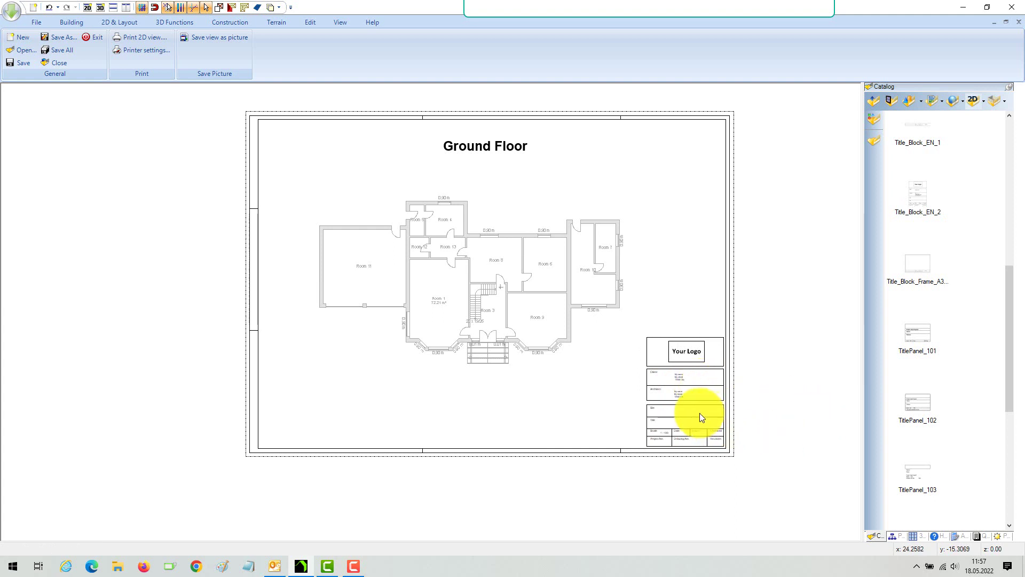
{"action": "scroll", "coordinate": [674, 398], "scroll_direction": "up", "scroll_amount": 5}
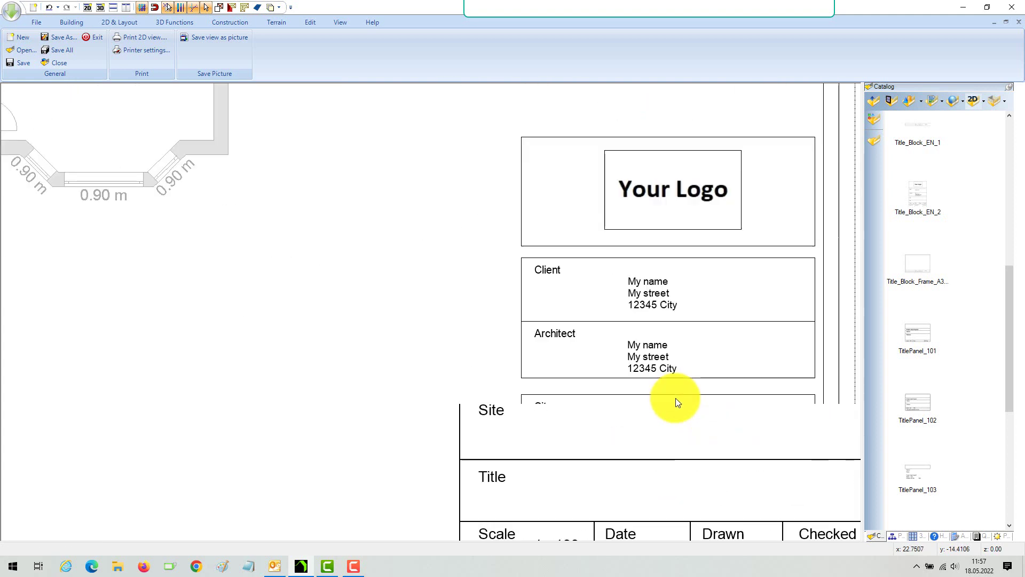
{"action": "scroll", "coordinate": [675, 398], "scroll_direction": "down", "scroll_amount": 5}
{"action": "double_click", "coordinate": [919, 194]}
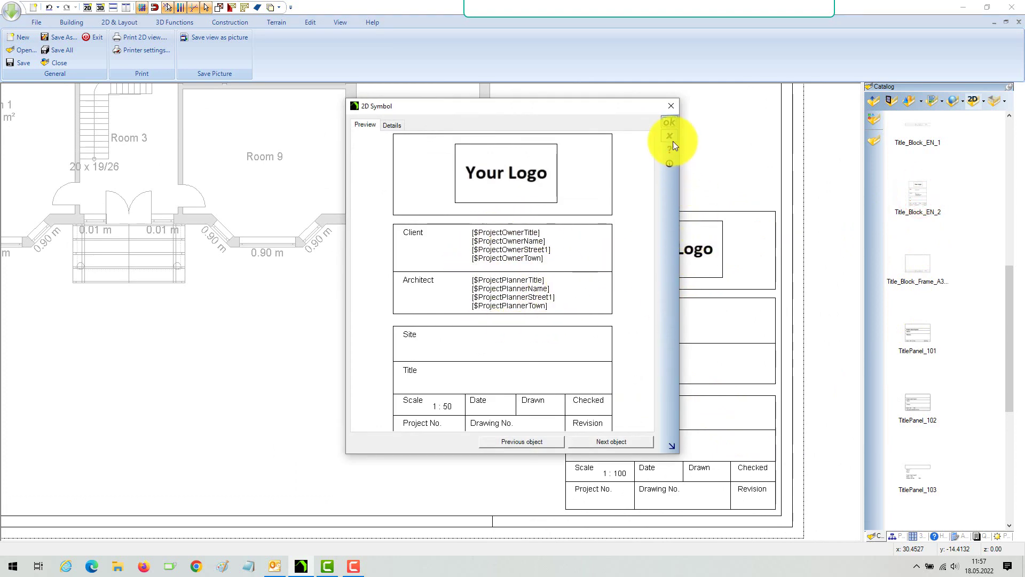
{"action": "left_click", "coordinate": [670, 135]}
{"action": "left_click", "coordinate": [899, 536]}
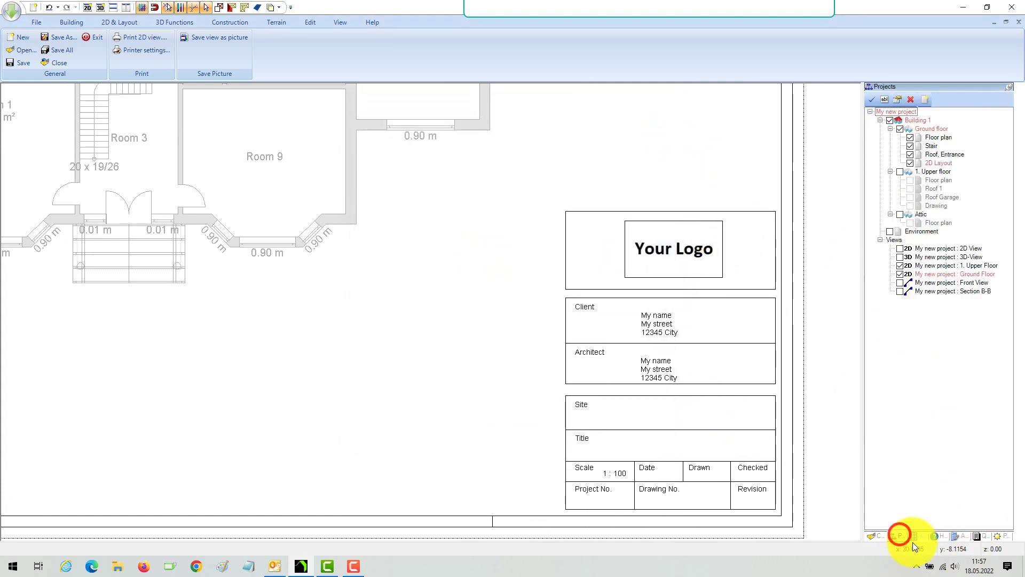
{"action": "right_click", "coordinate": [901, 110]}
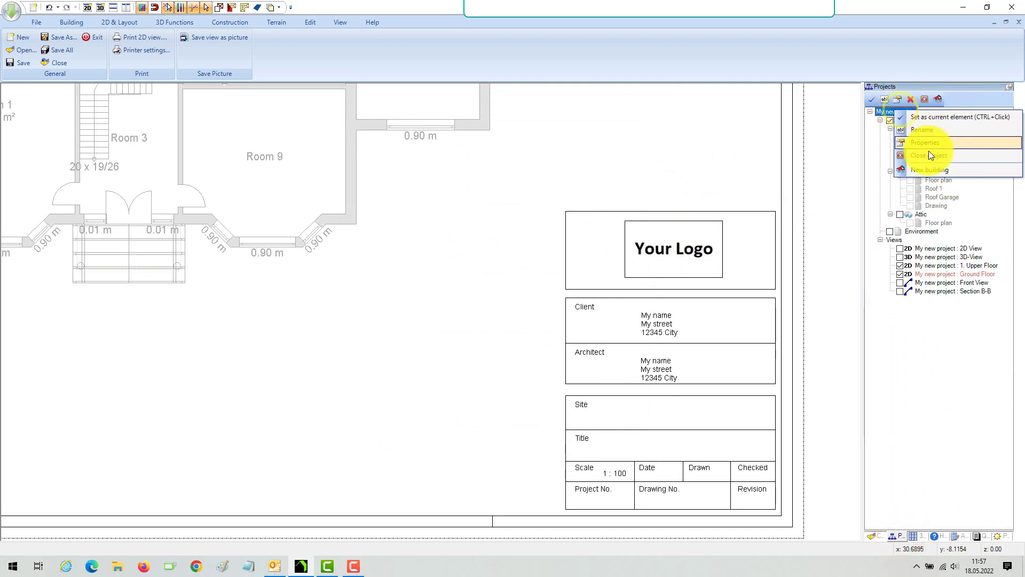
{"action": "left_click", "coordinate": [917, 142]}
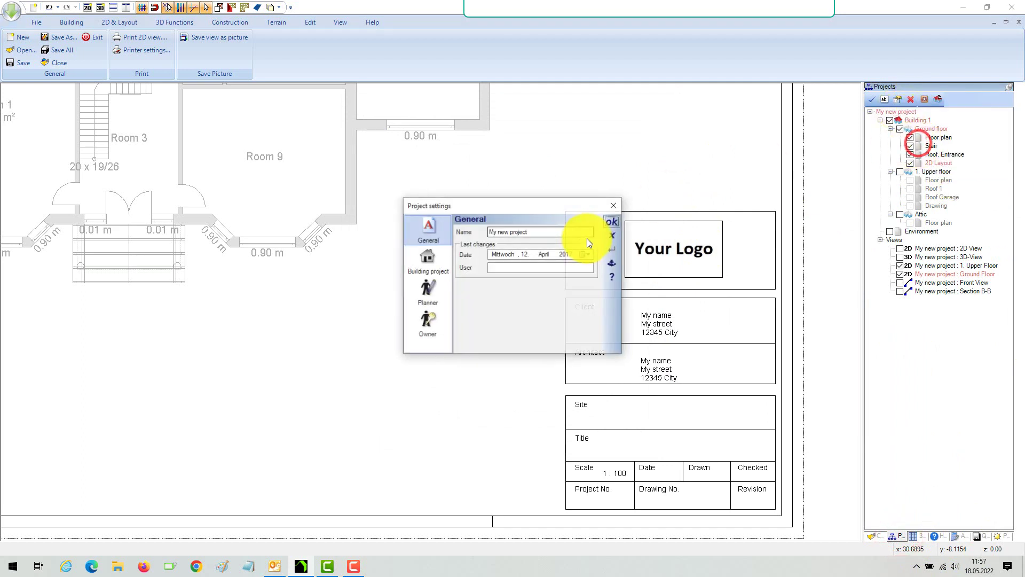
{"action": "left_click", "coordinate": [432, 258]}
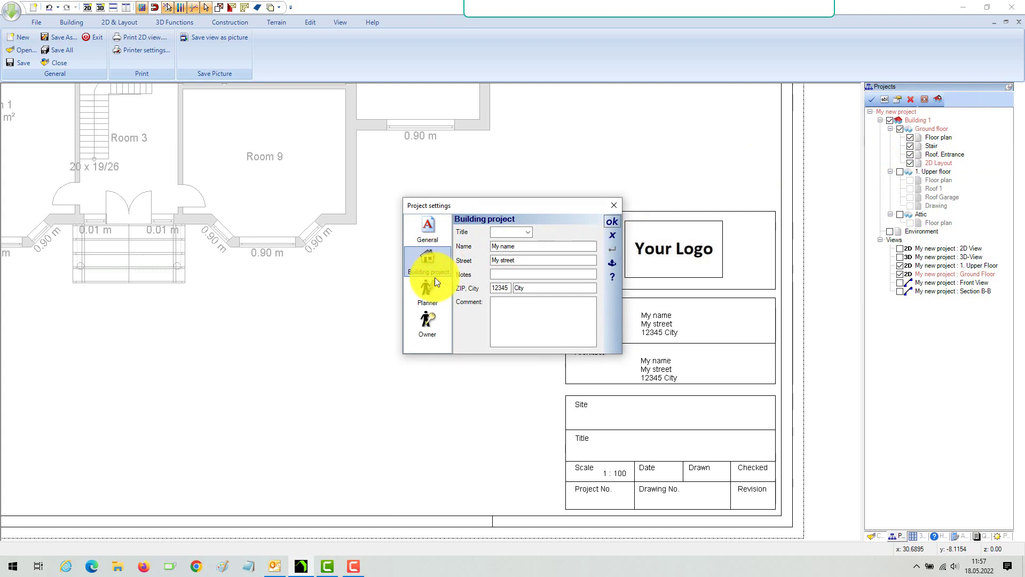
{"action": "left_click", "coordinate": [426, 291]}
{"action": "left_click", "coordinate": [427, 330]}
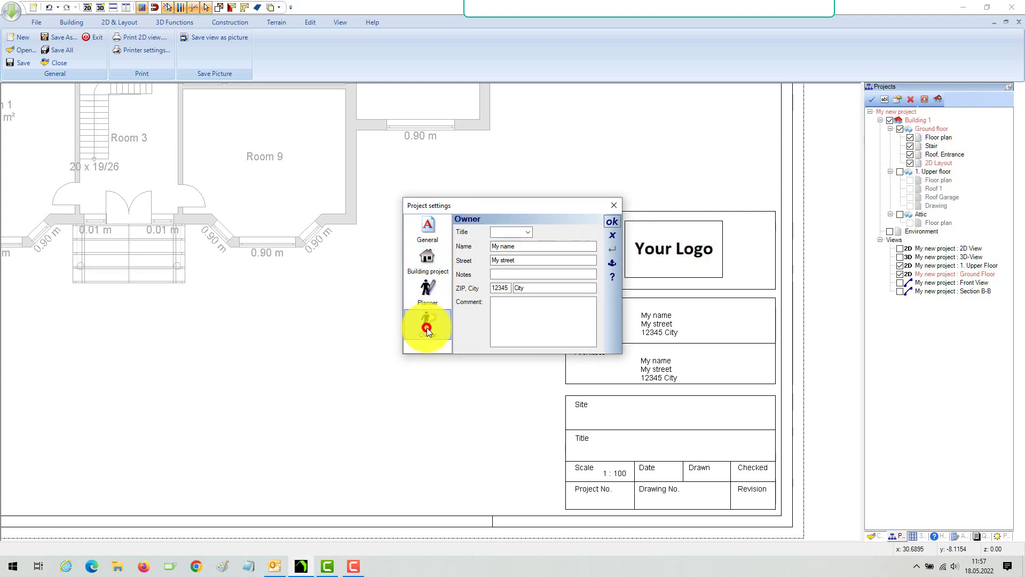
{"action": "left_click", "coordinate": [614, 222]}
{"action": "scroll", "coordinate": [377, 280], "scroll_direction": "down", "scroll_amount": 3}
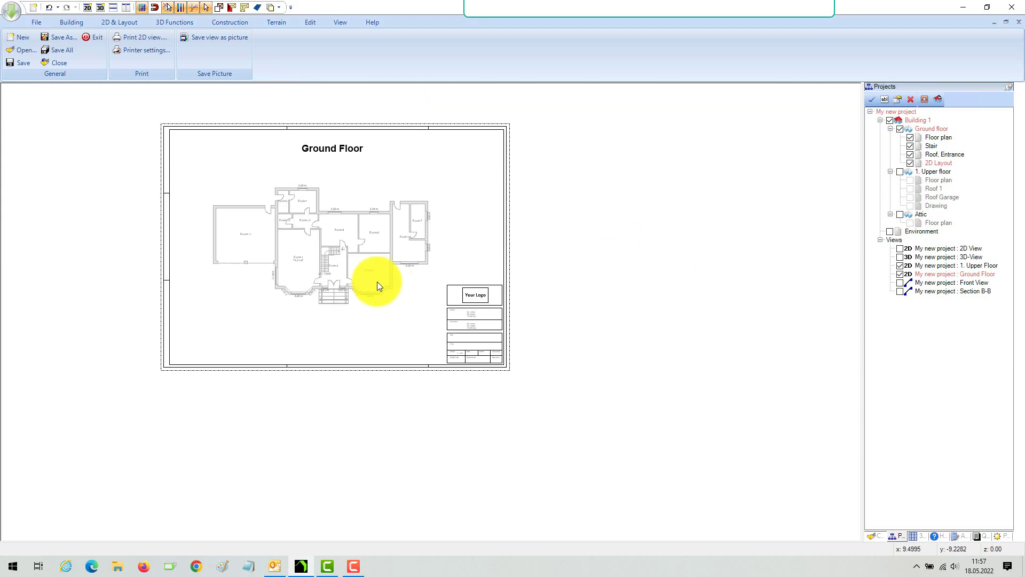
{"action": "left_click", "coordinate": [155, 50]}
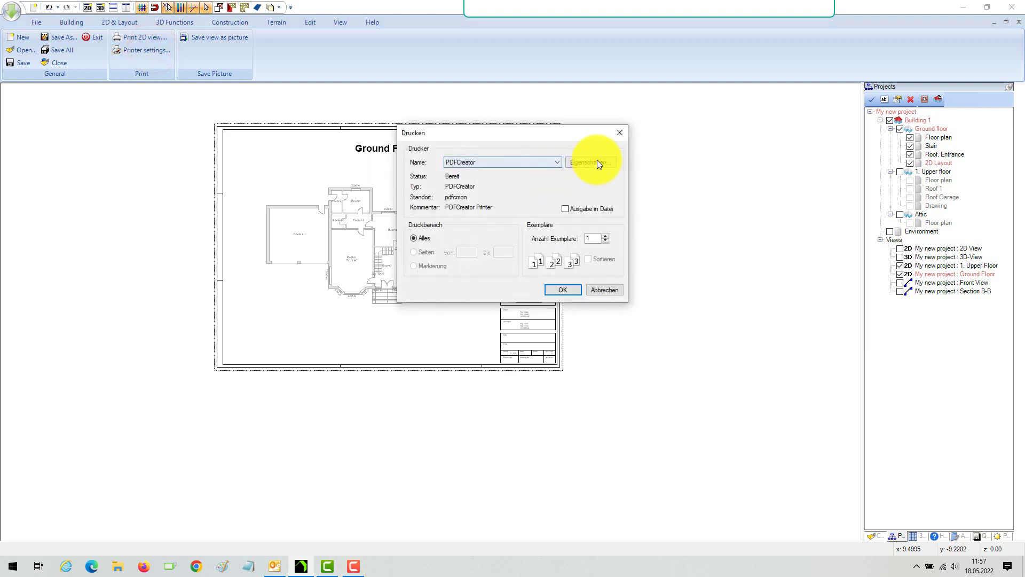
{"action": "left_click", "coordinate": [558, 161]}
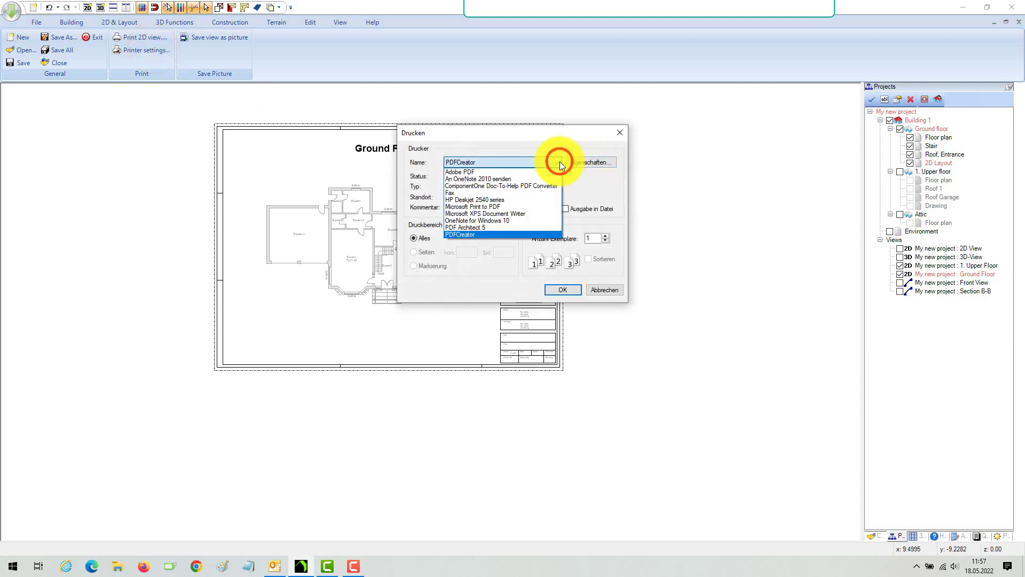
{"action": "left_click", "coordinate": [559, 161]}
{"action": "left_click", "coordinate": [588, 160]}
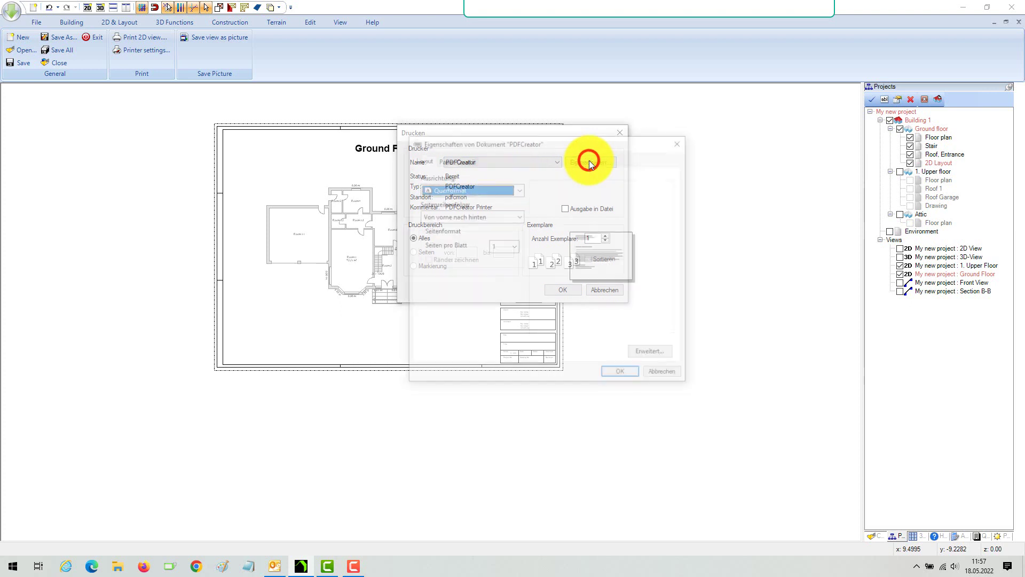
{"action": "left_click", "coordinate": [656, 352]}
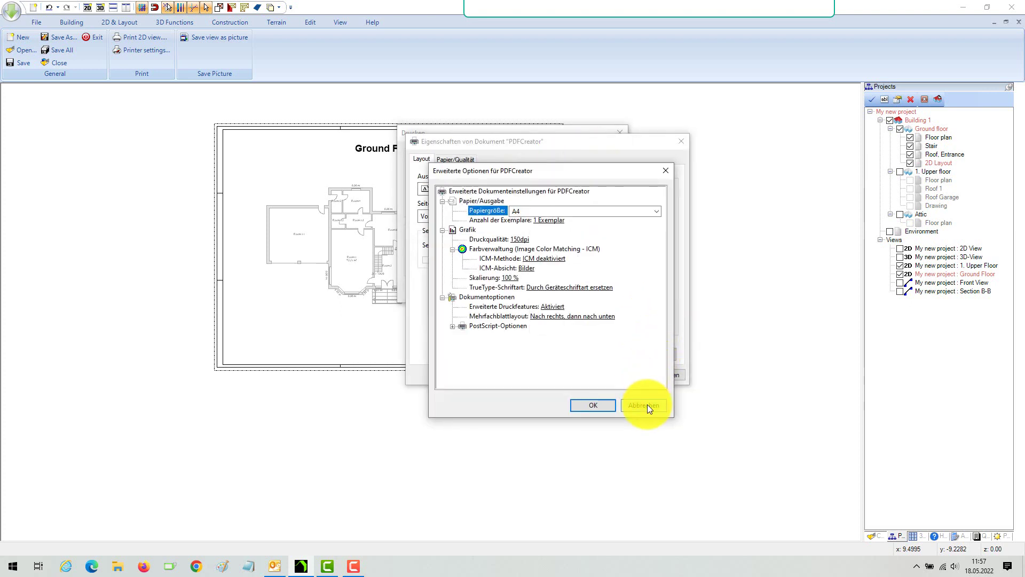
{"action": "left_click", "coordinate": [647, 405]}
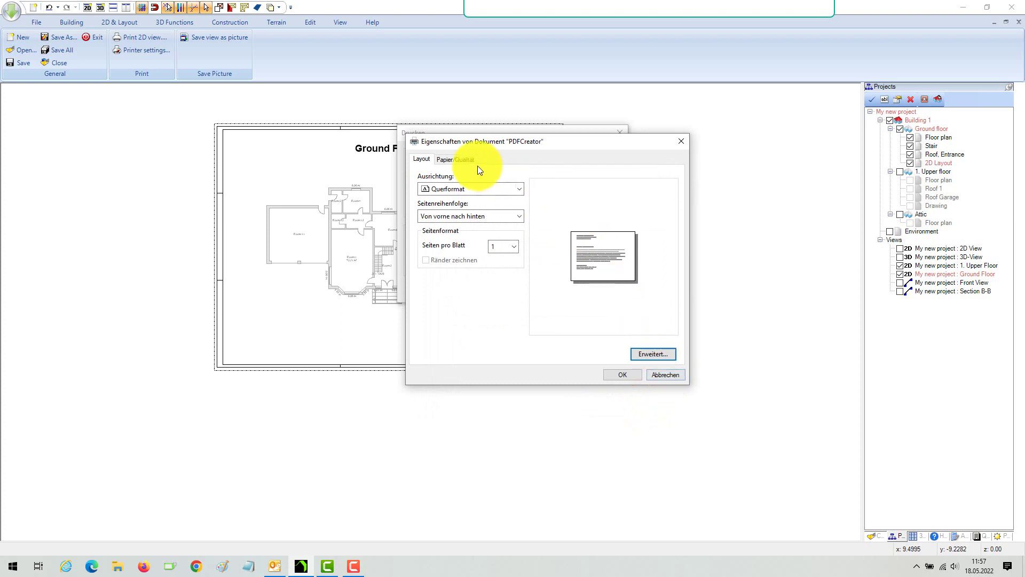
{"action": "left_click", "coordinate": [662, 374]}
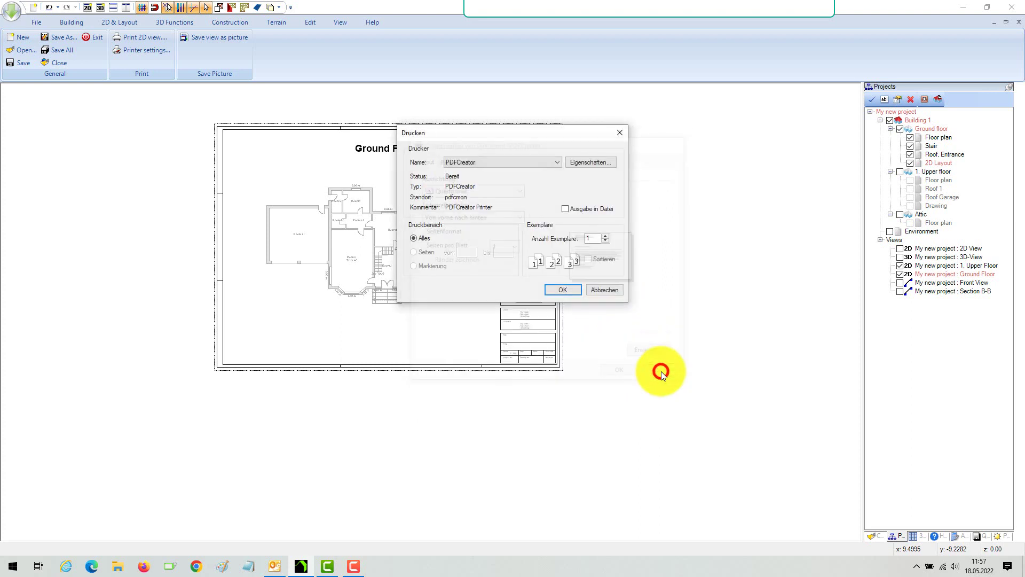
{"action": "left_click", "coordinate": [601, 289]}
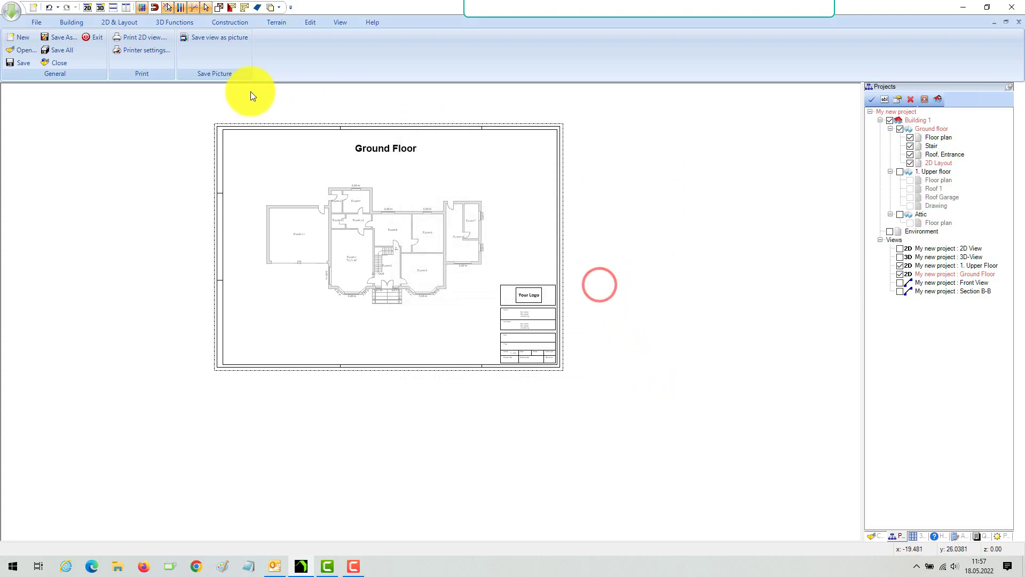
{"action": "left_click", "coordinate": [143, 37]}
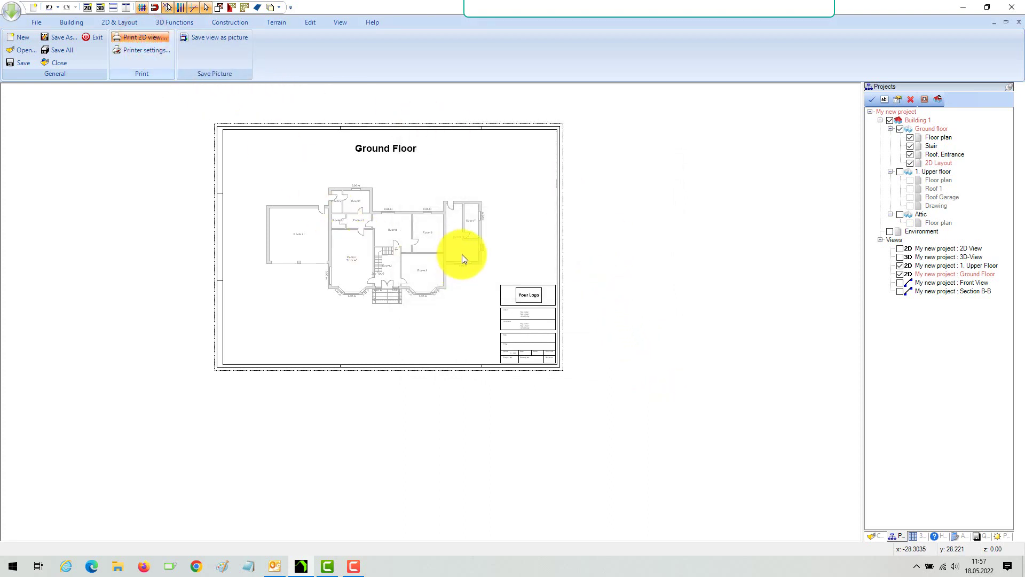
{"action": "left_click", "coordinate": [397, 249]}
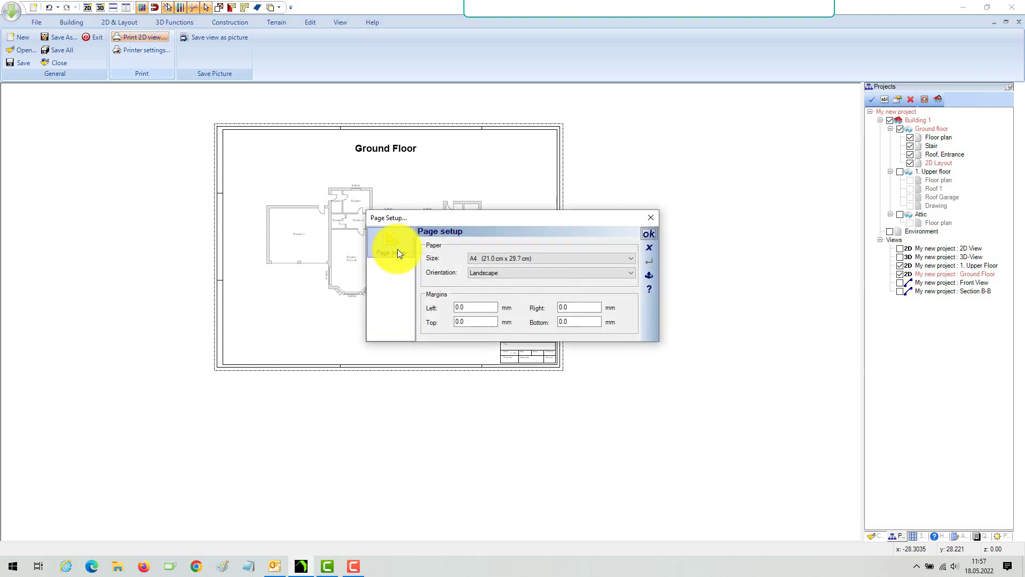
{"action": "left_click", "coordinate": [648, 235]}
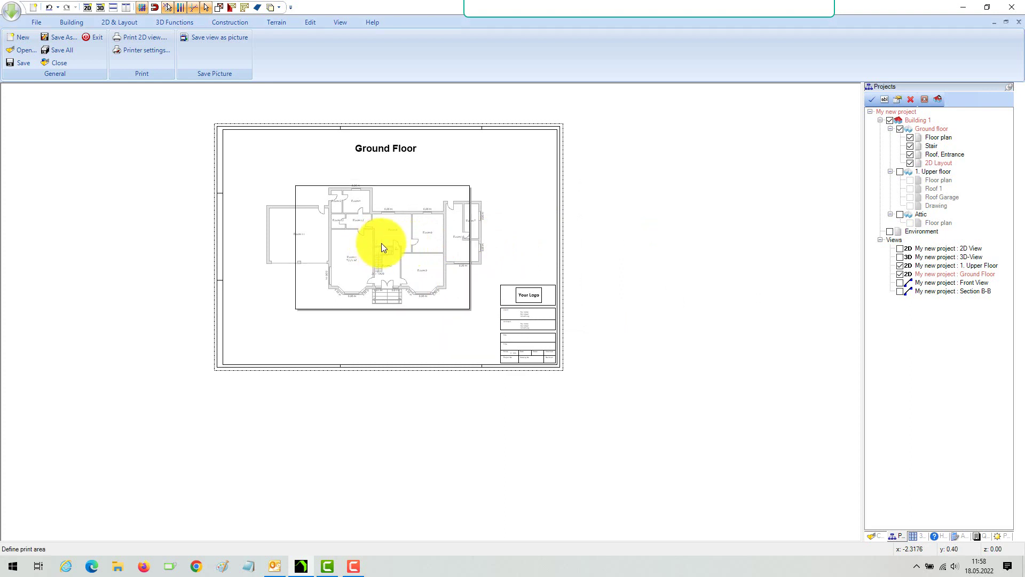
{"action": "right_click", "coordinate": [381, 243]}
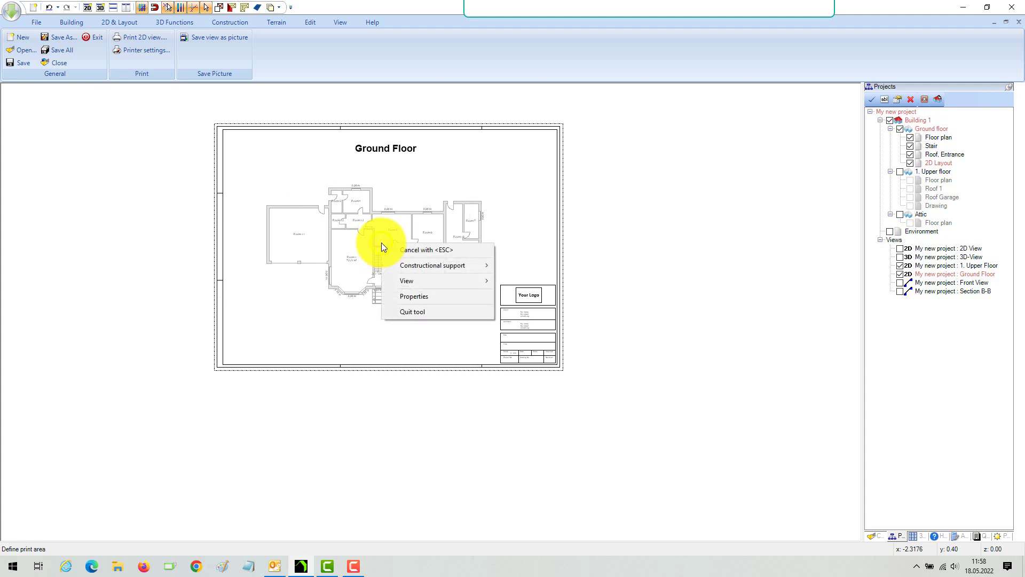
{"action": "left_click", "coordinate": [430, 250]}
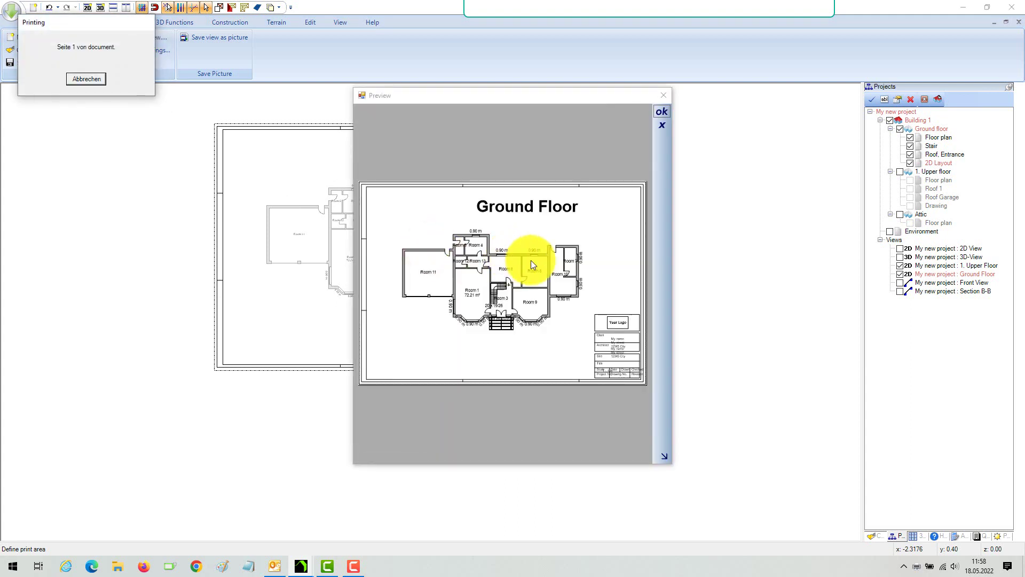
{"action": "left_click", "coordinate": [662, 126]}
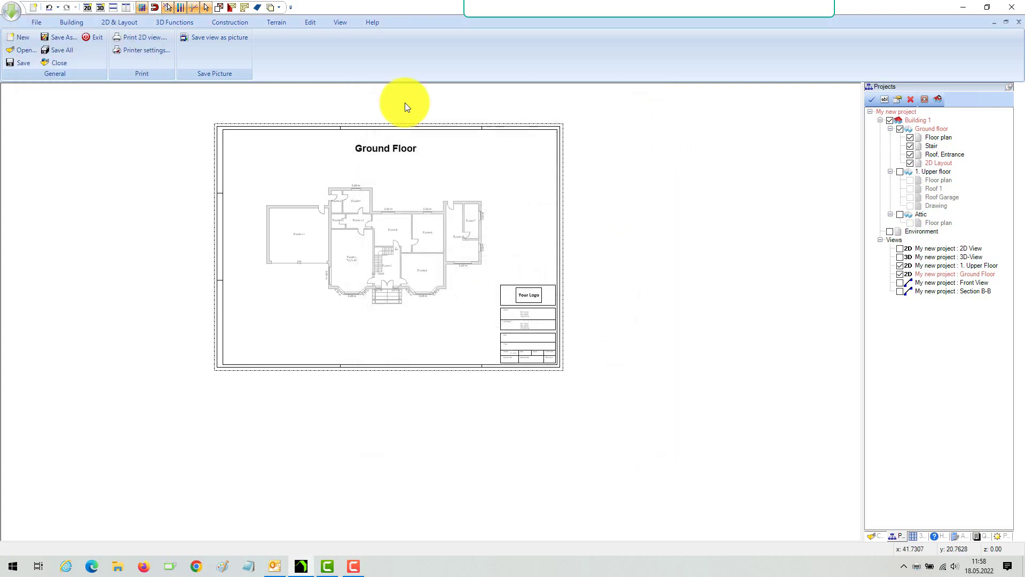
Set Papiergröße to A2 in the PDFCreator printer's advanced properties and confirm
{"action": "left_click", "coordinate": [140, 49]}
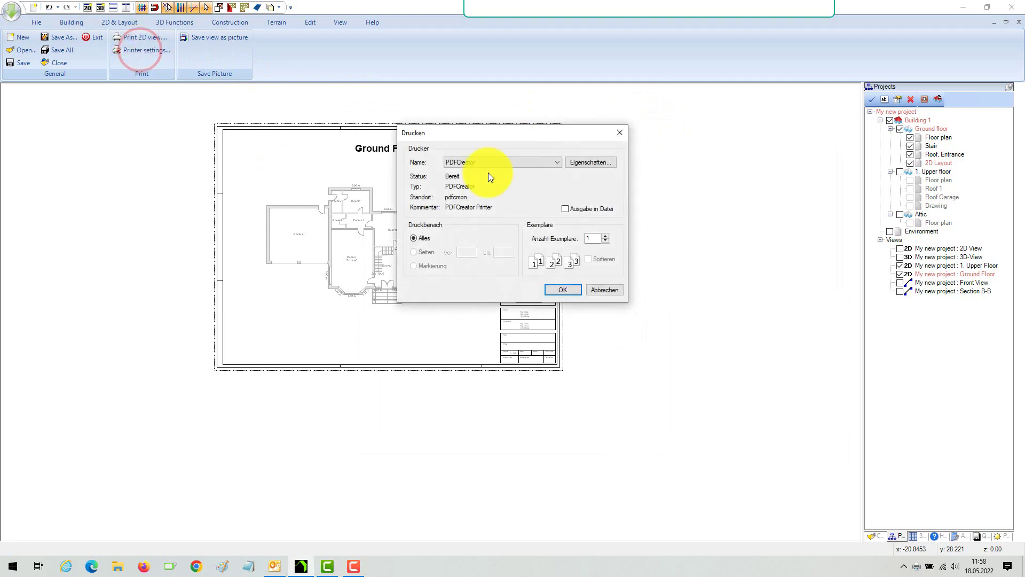
{"action": "left_click", "coordinate": [602, 163]}
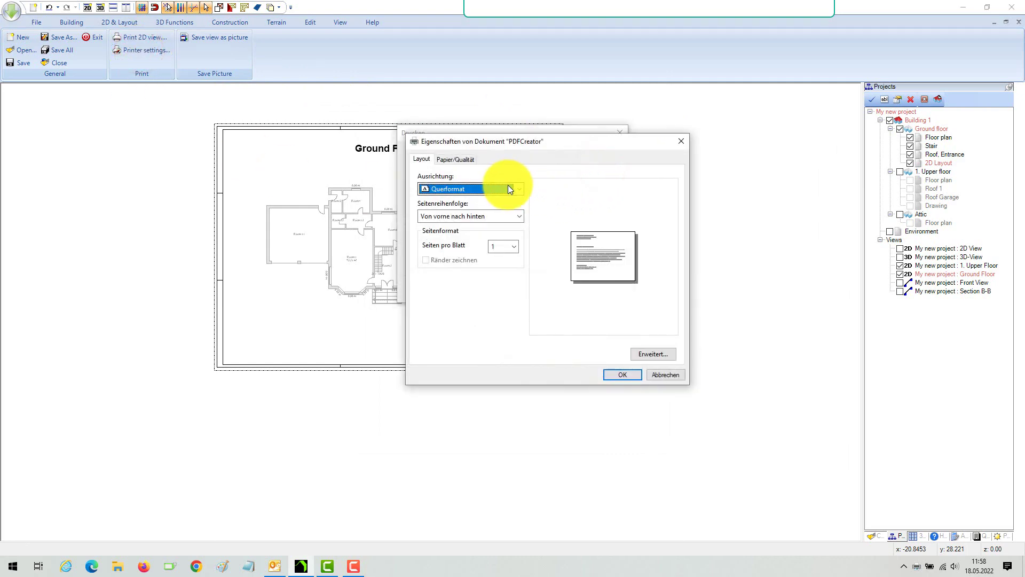
{"action": "left_click", "coordinate": [660, 354]}
{"action": "left_click", "coordinate": [571, 213]}
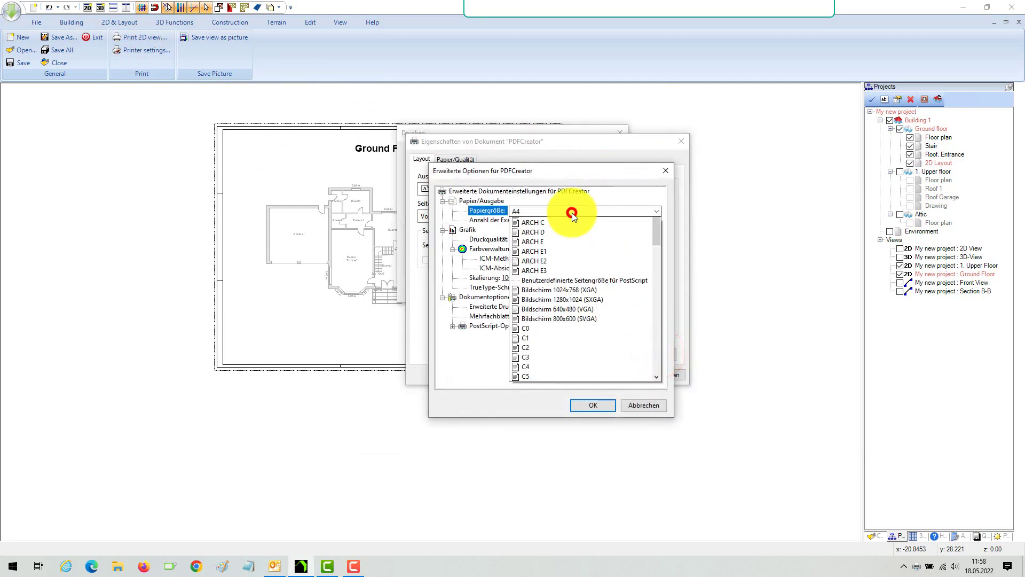
{"action": "scroll", "coordinate": [557, 265], "scroll_direction": "up", "scroll_amount": 1}
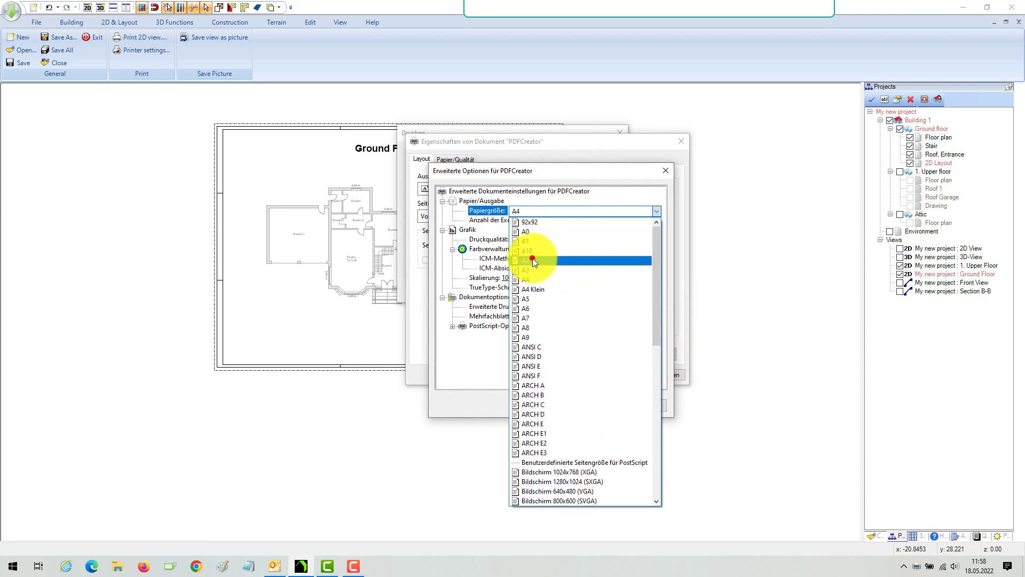
{"action": "left_click", "coordinate": [533, 260]}
{"action": "left_click", "coordinate": [591, 404]}
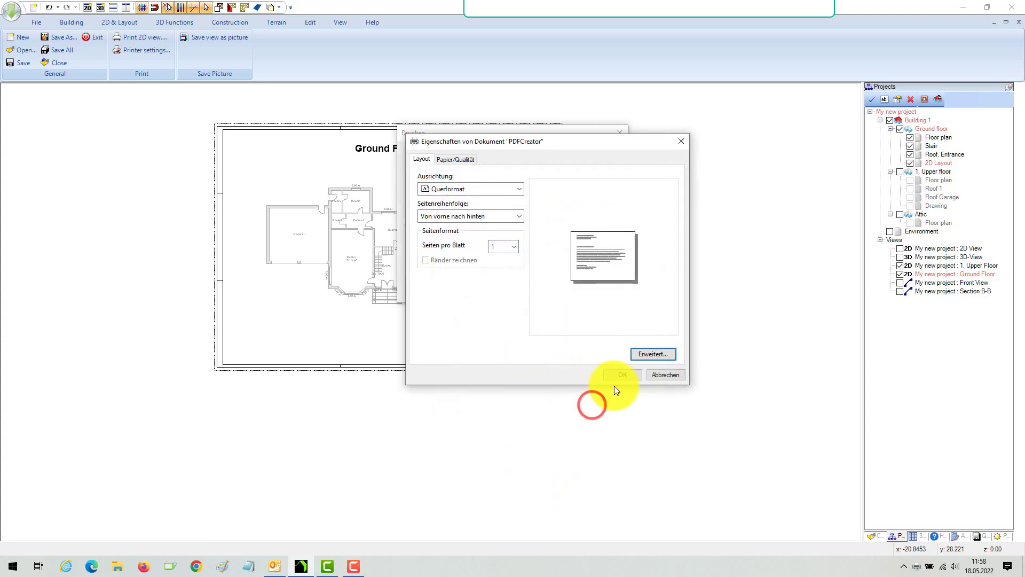
{"action": "left_click", "coordinate": [622, 373]}
{"action": "left_click", "coordinate": [561, 286]}
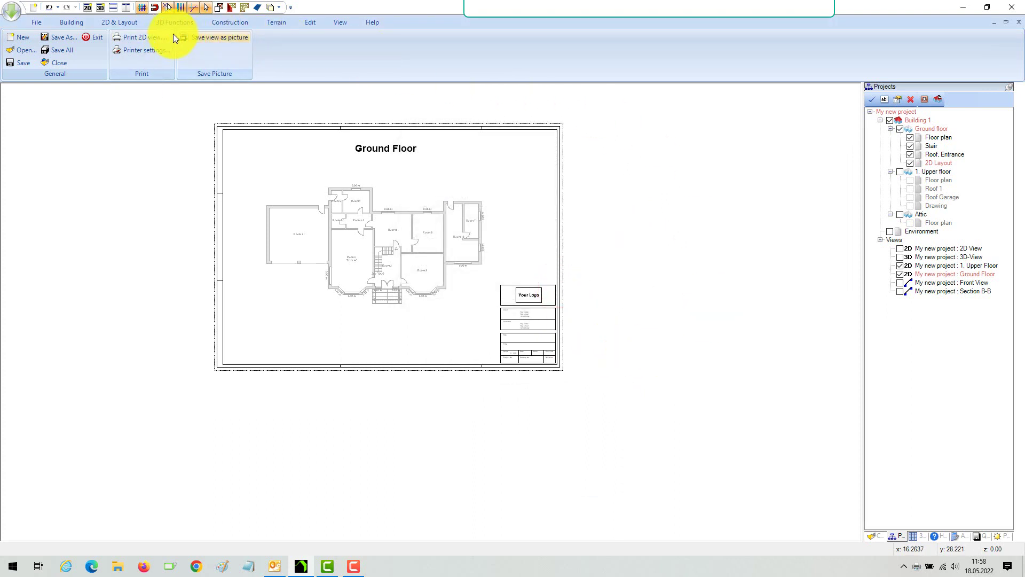
Print the 2D view at A2 landscape, accepting the page setup and preview
{"action": "left_click", "coordinate": [155, 38]}
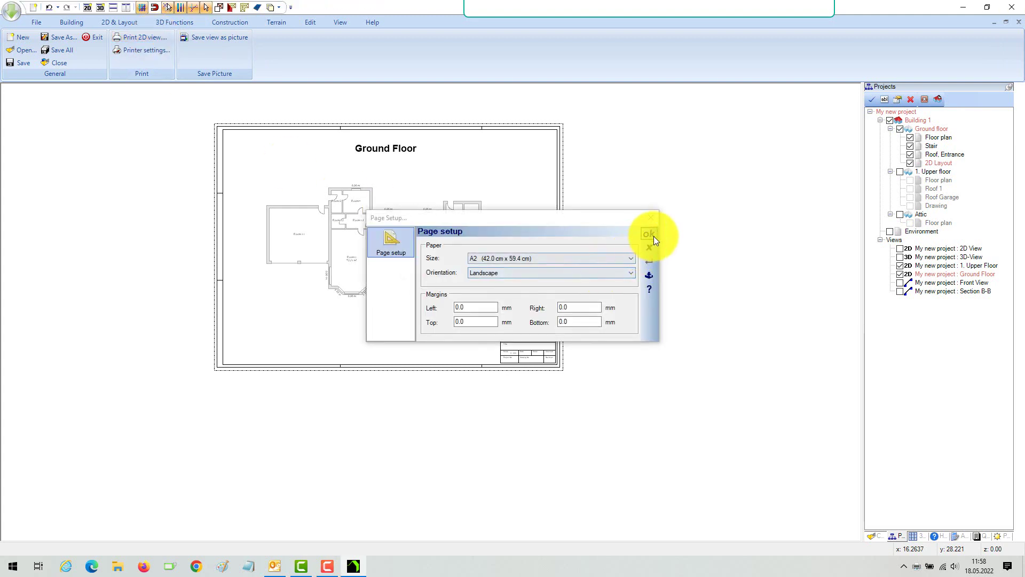
{"action": "left_click", "coordinate": [649, 235]}
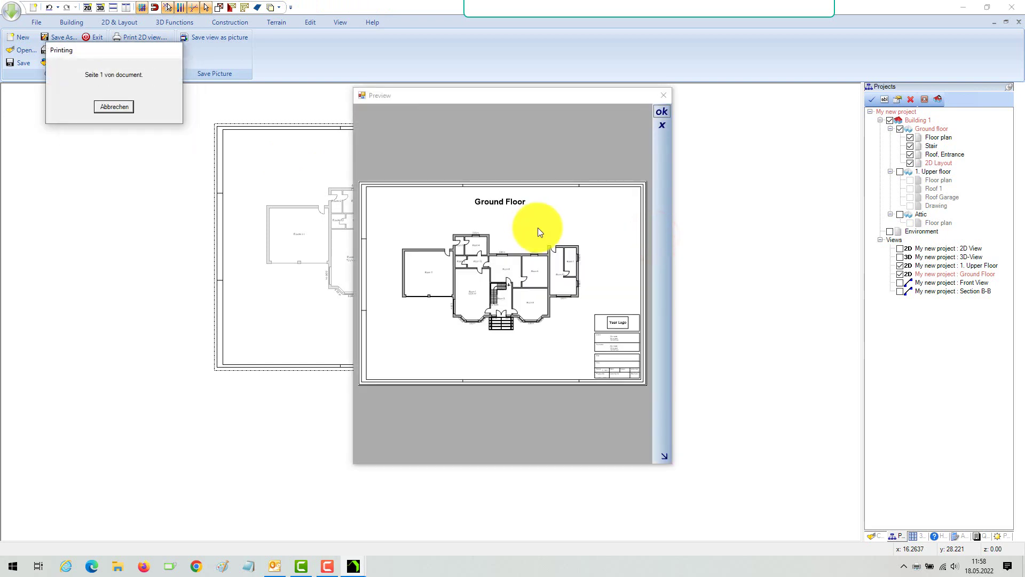
{"action": "left_click", "coordinate": [665, 110]}
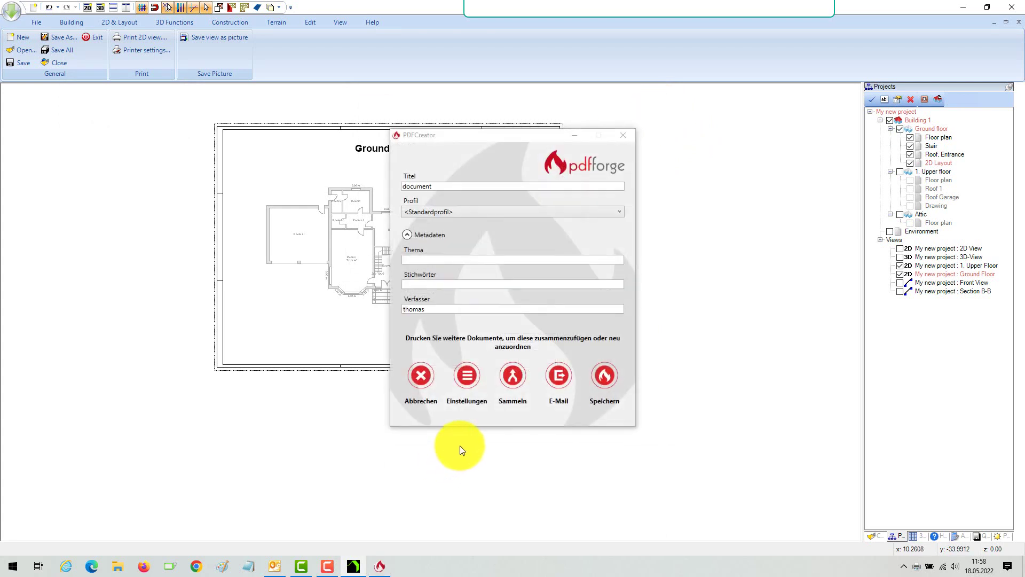
Save the printout as document.pdf in the Resourcer folder, overwriting the existing file
{"action": "left_click", "coordinate": [601, 382]}
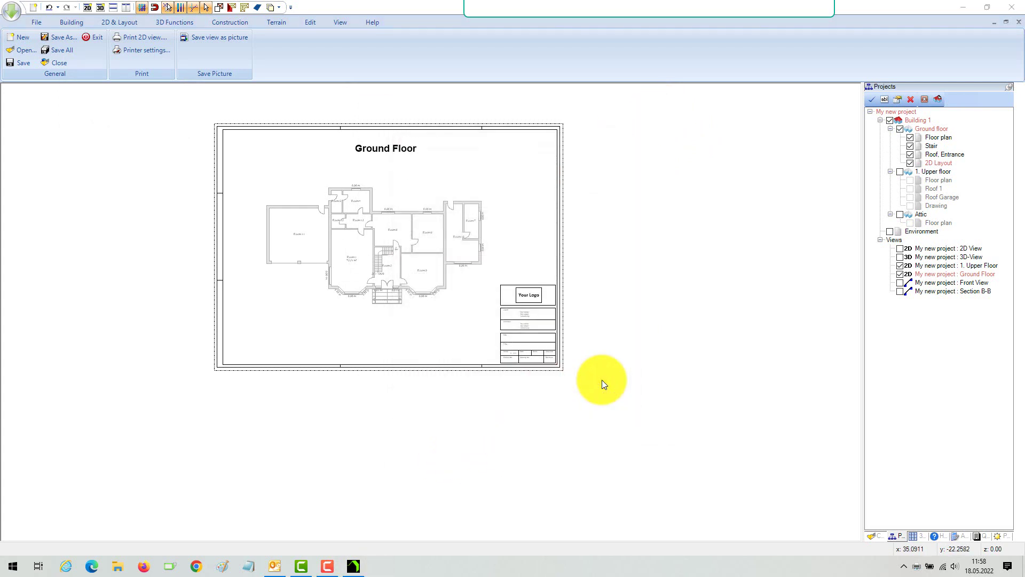
{"action": "left_click", "coordinate": [526, 370]}
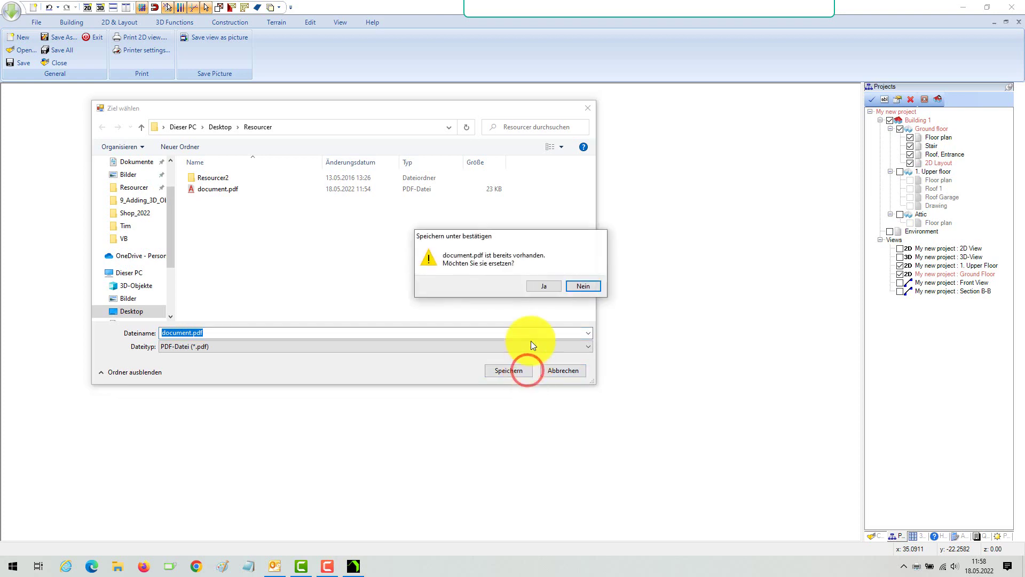
{"action": "left_click", "coordinate": [549, 291]}
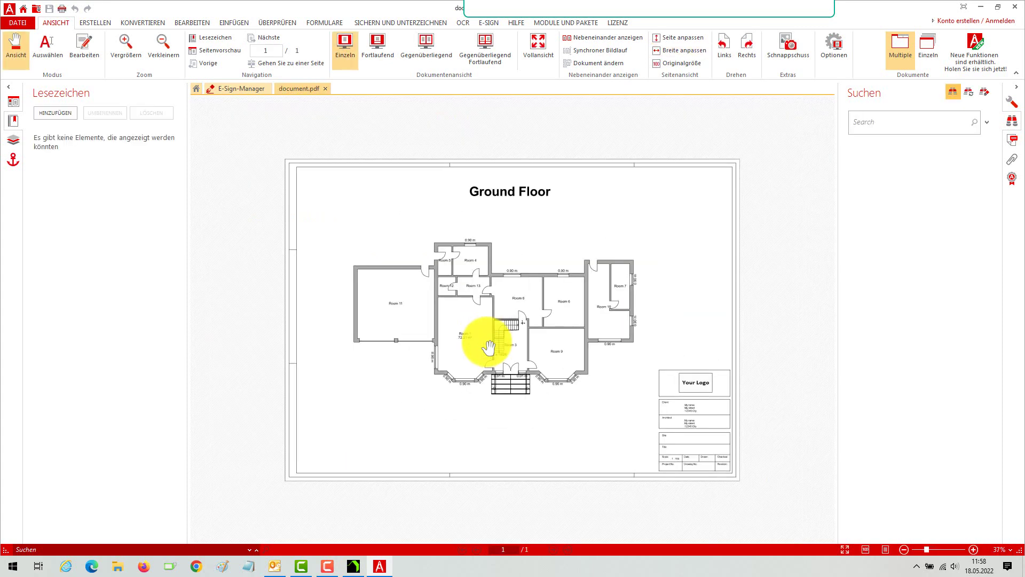
Close PDF Architect after reviewing the Ground Floor PDF to return to the layout
{"action": "left_click", "coordinate": [1016, 7]}
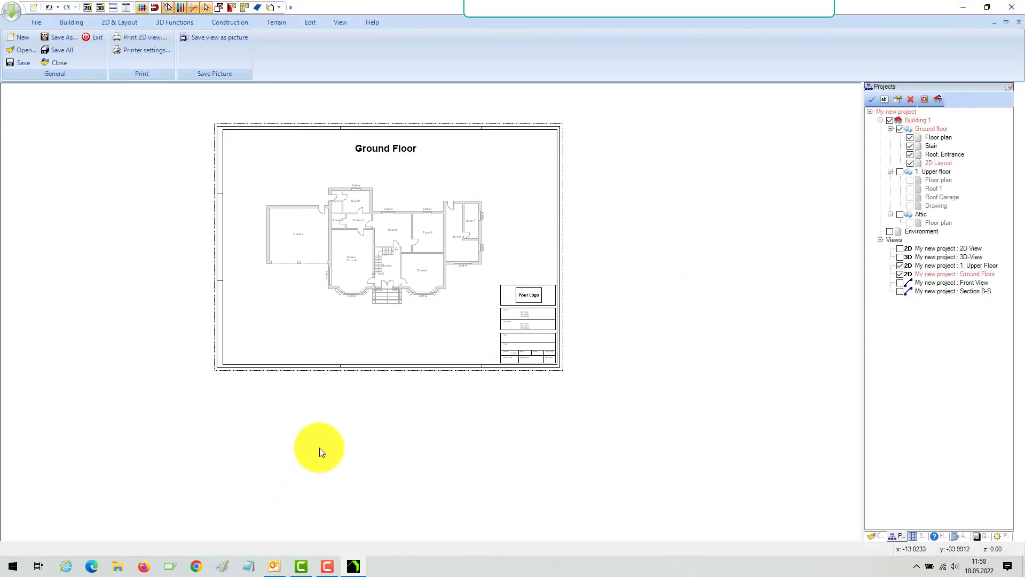
{"action": "left_click", "coordinate": [320, 447]}
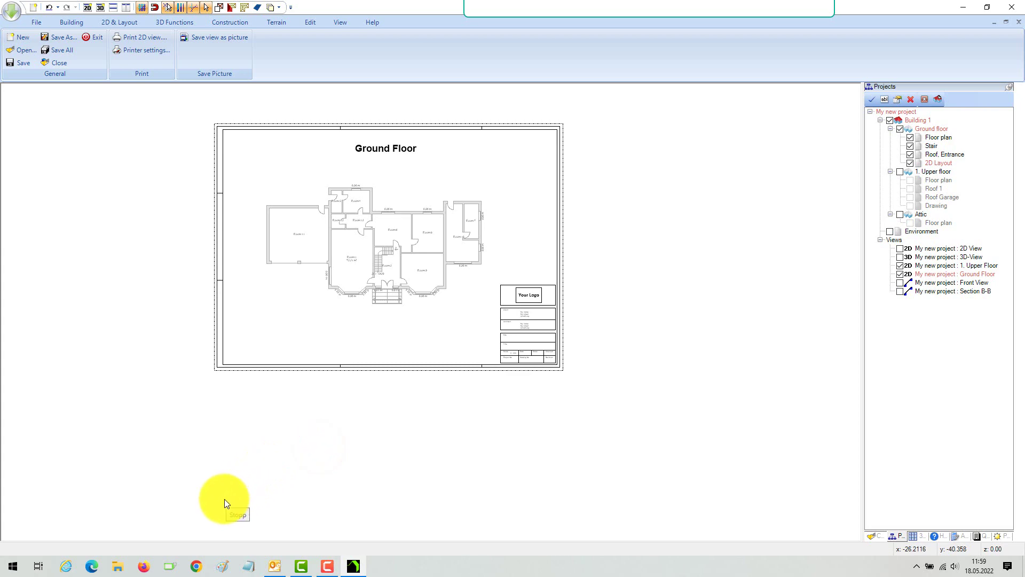